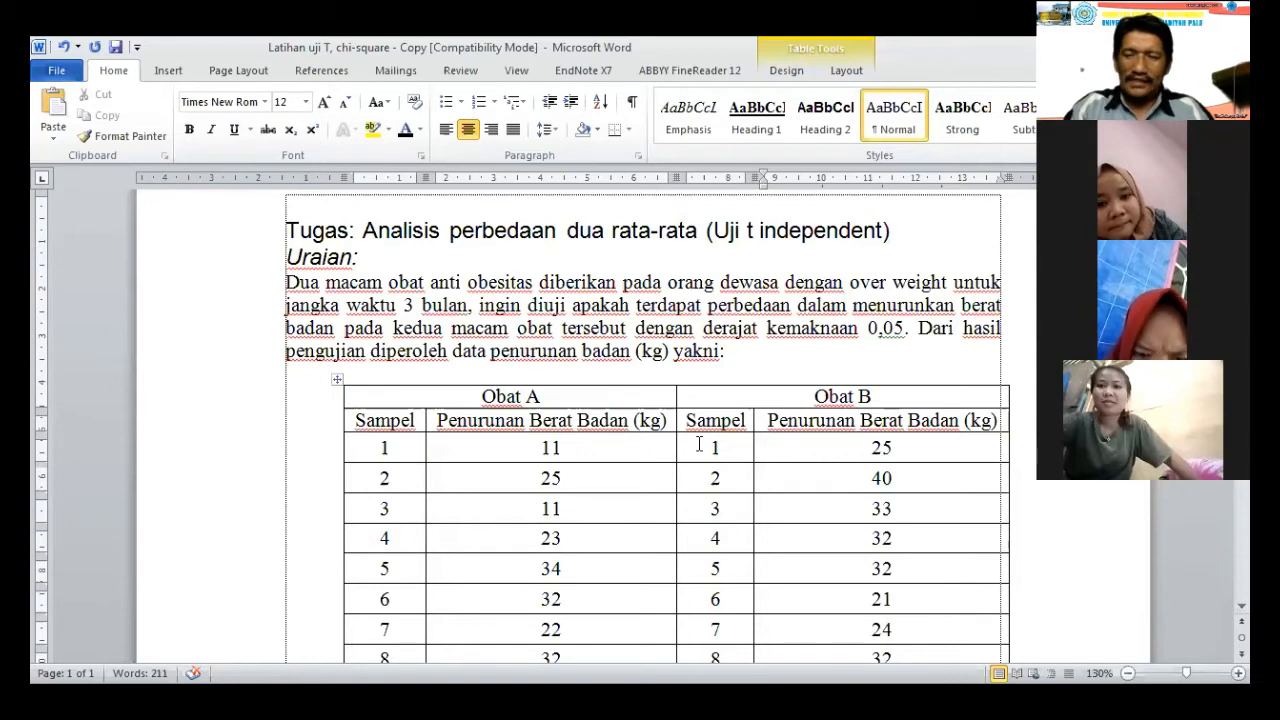
- Switch to the SPSS data editor and define the first variable with the name PenurunanBB
scroll(700, 440, "down", 1)
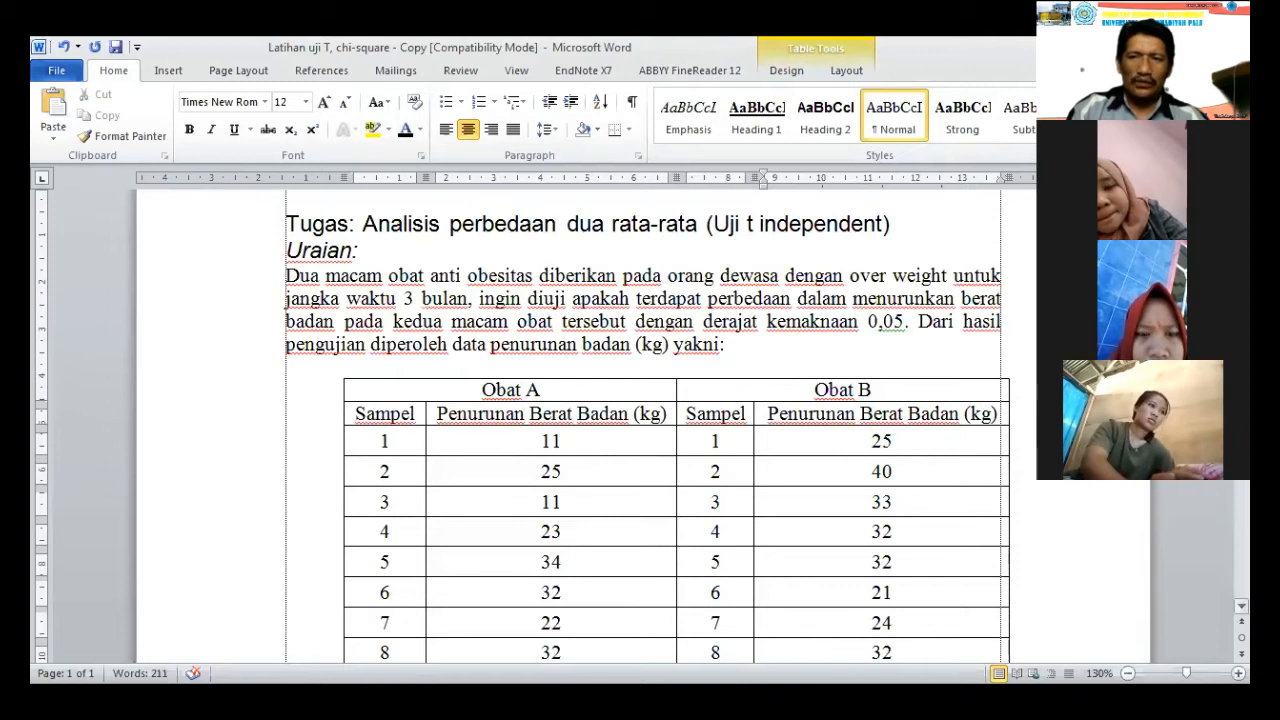
scroll(648, 425, "down", 5)
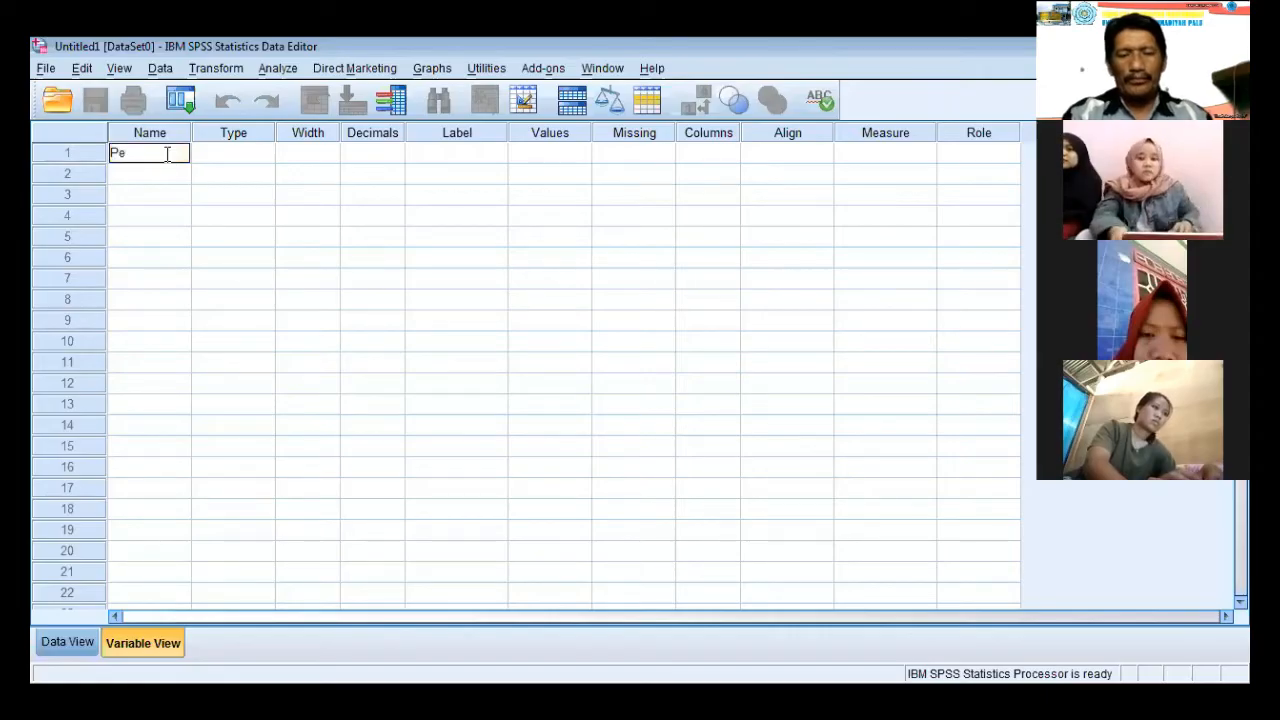
type("nu")
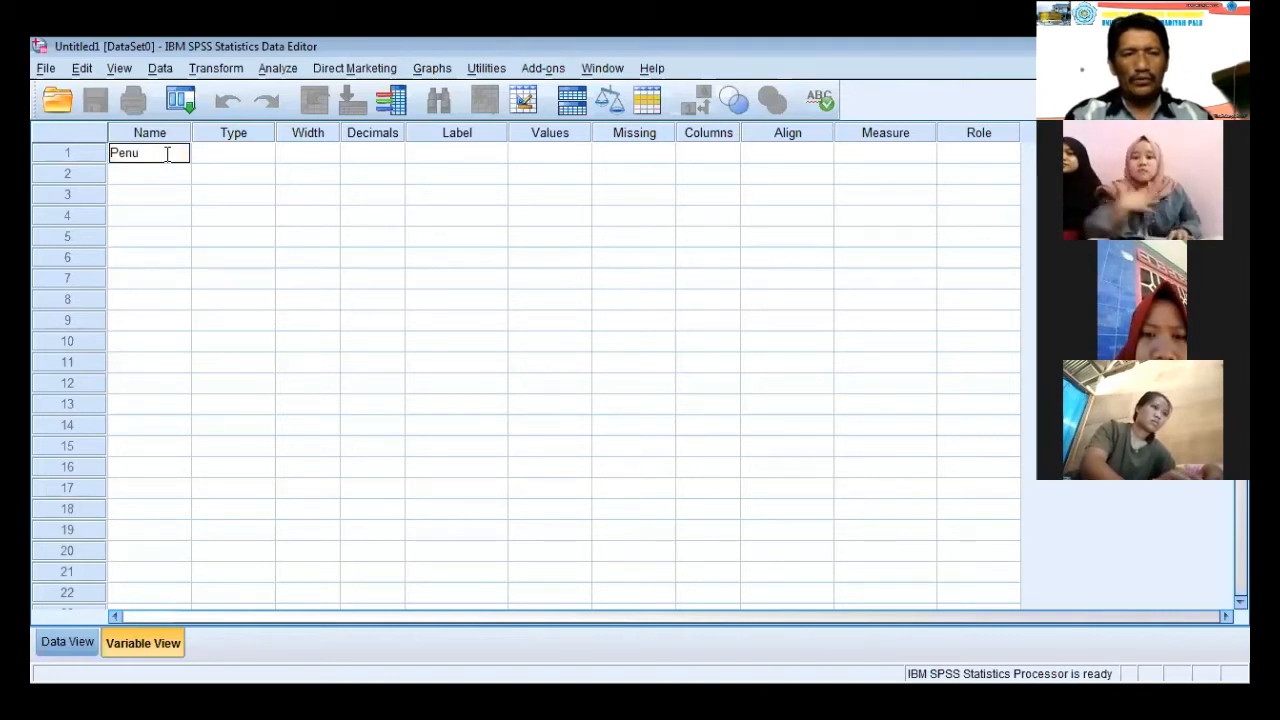
type("runan")
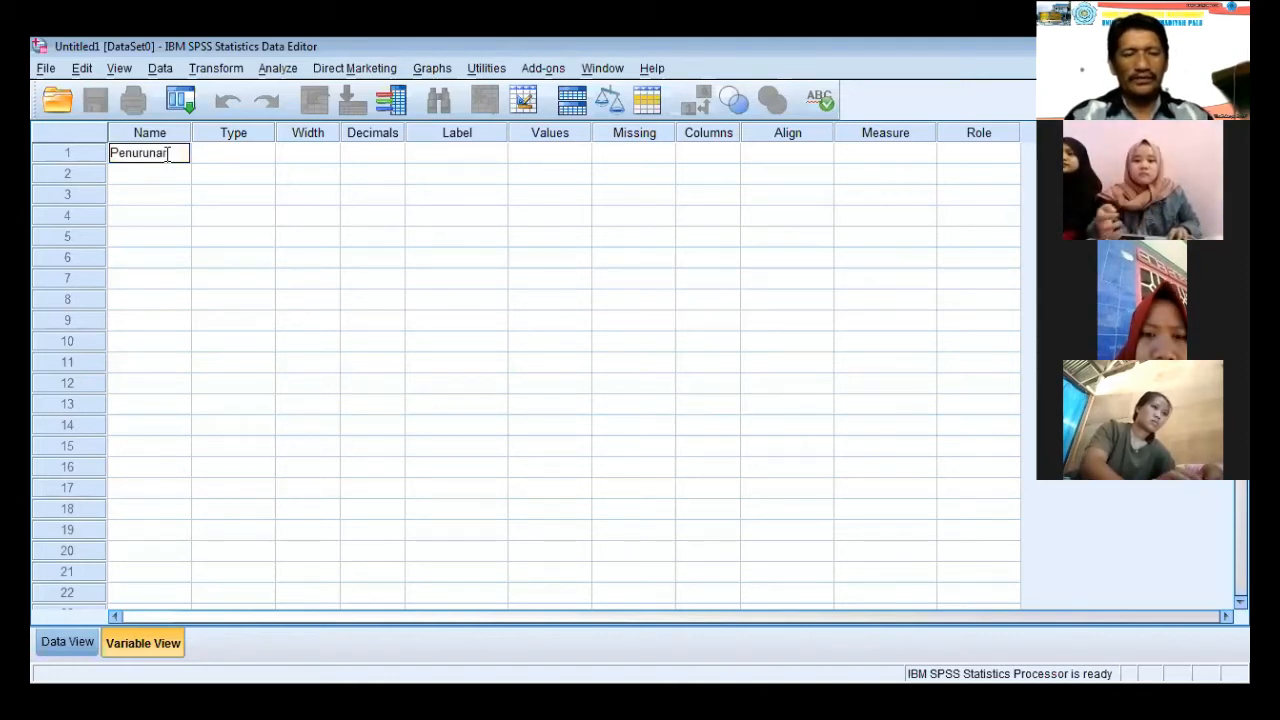
type("BB")
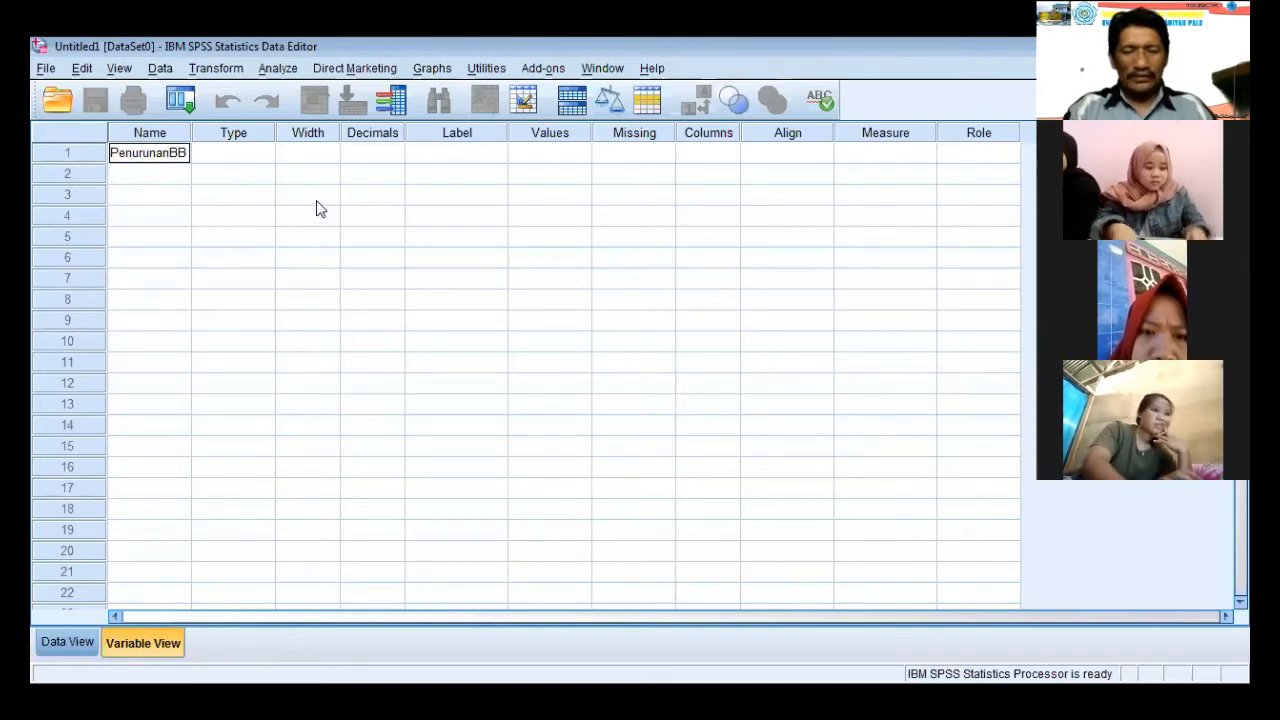
key("Tab")
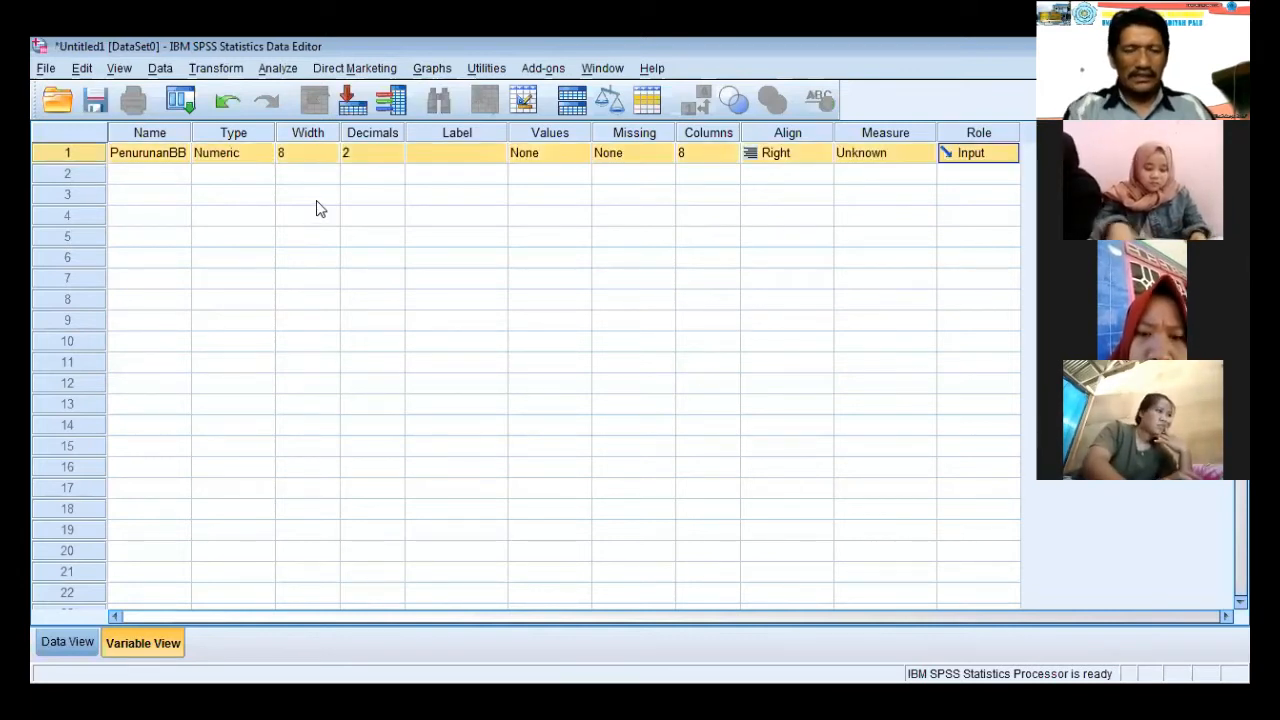
- Look at the new PenurunanBB column in the data grid, and define a second variable named Kode
left_click(64, 642)
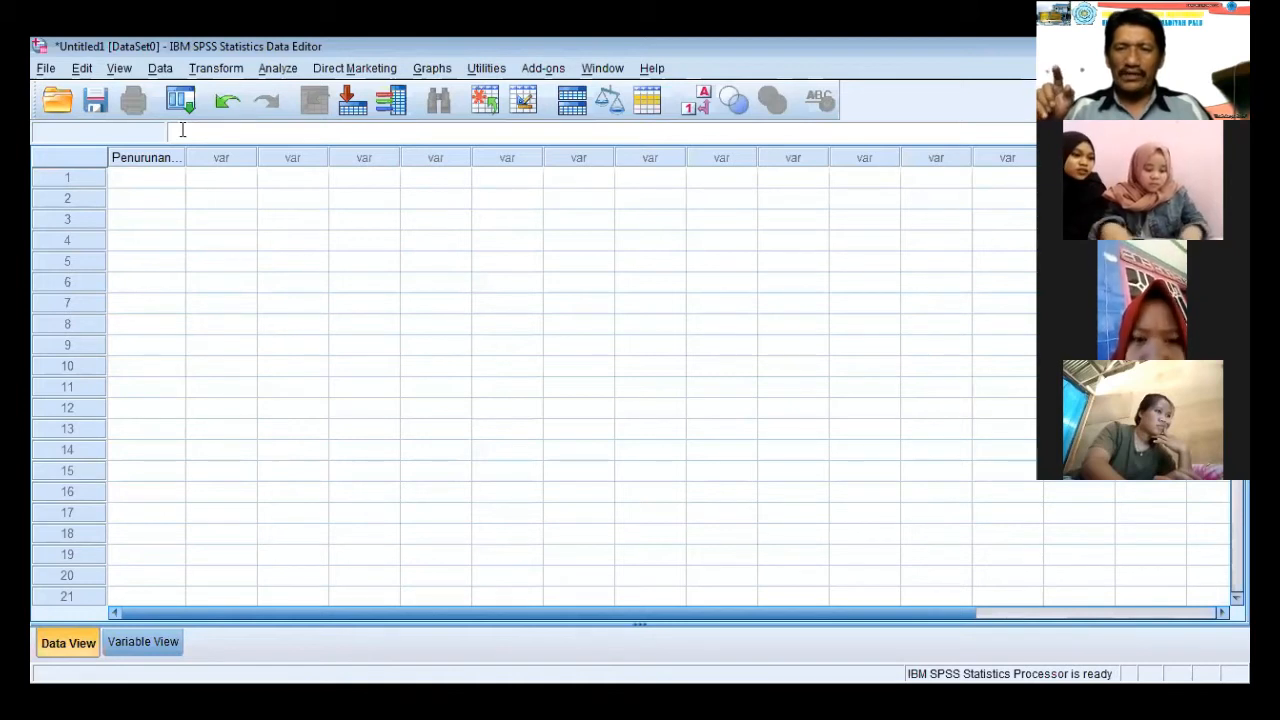
left_click(139, 176)
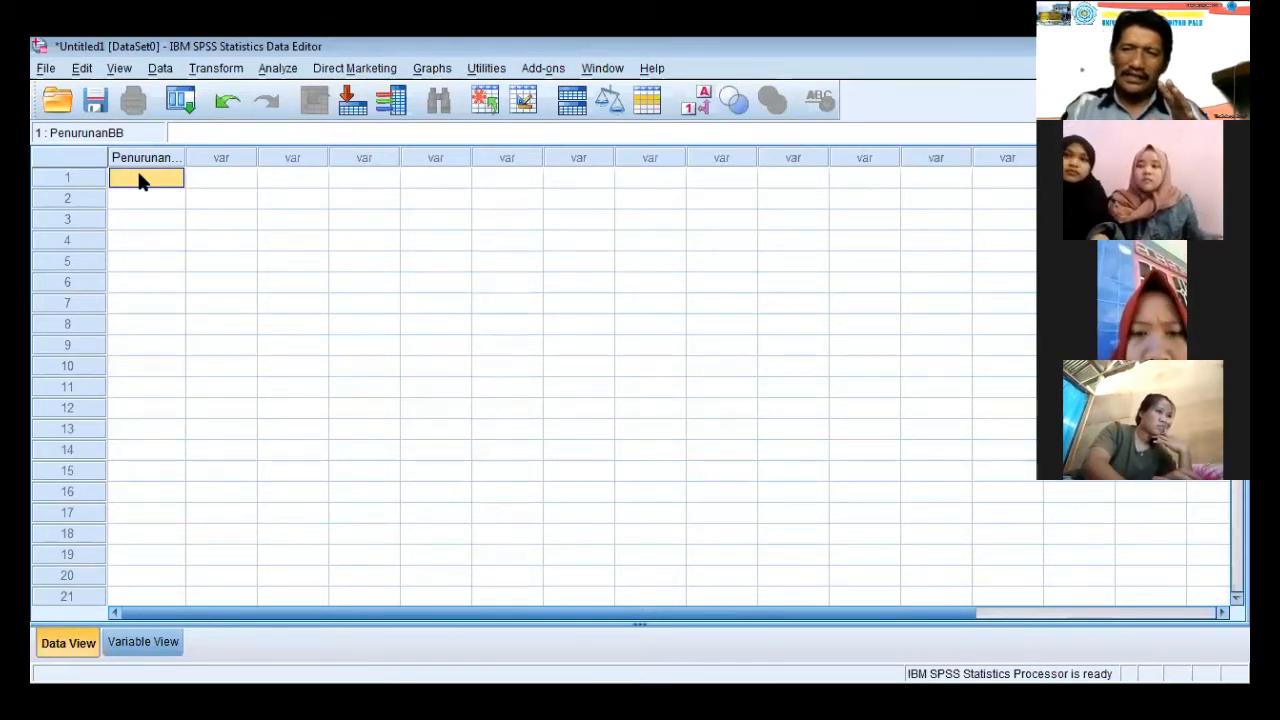
left_click(143, 643)
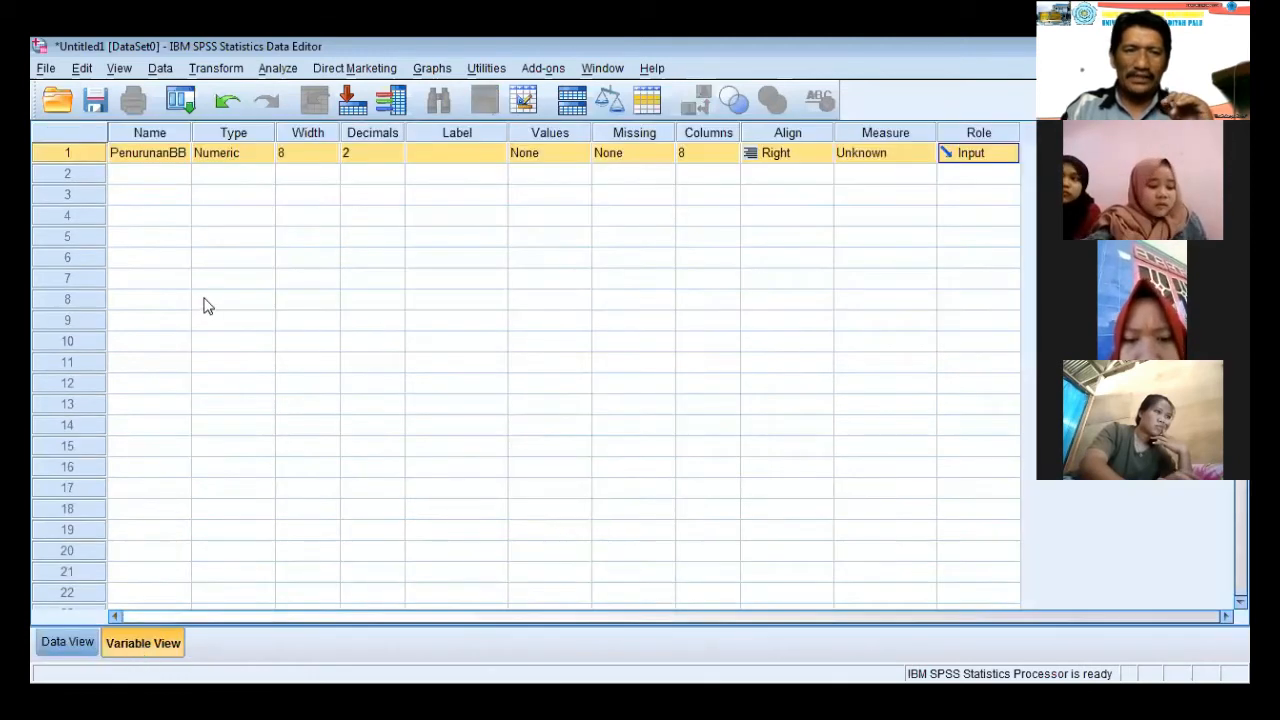
left_click(160, 175)
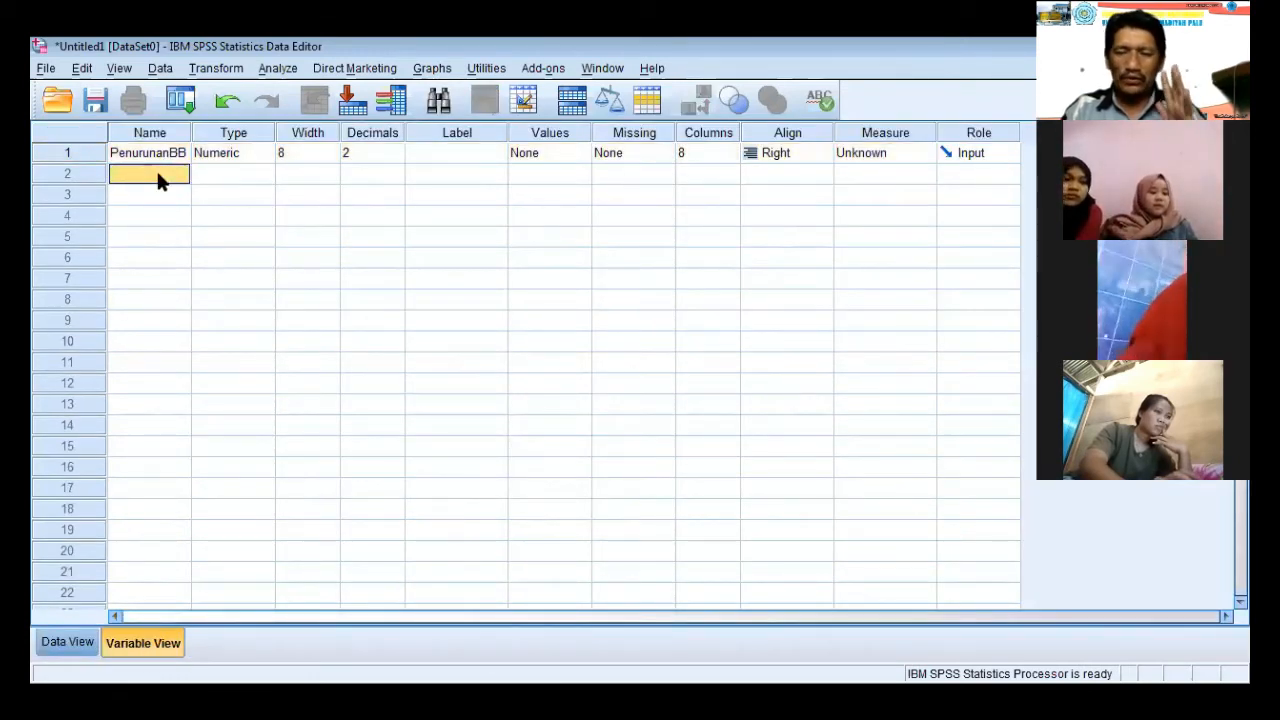
type("Kode")
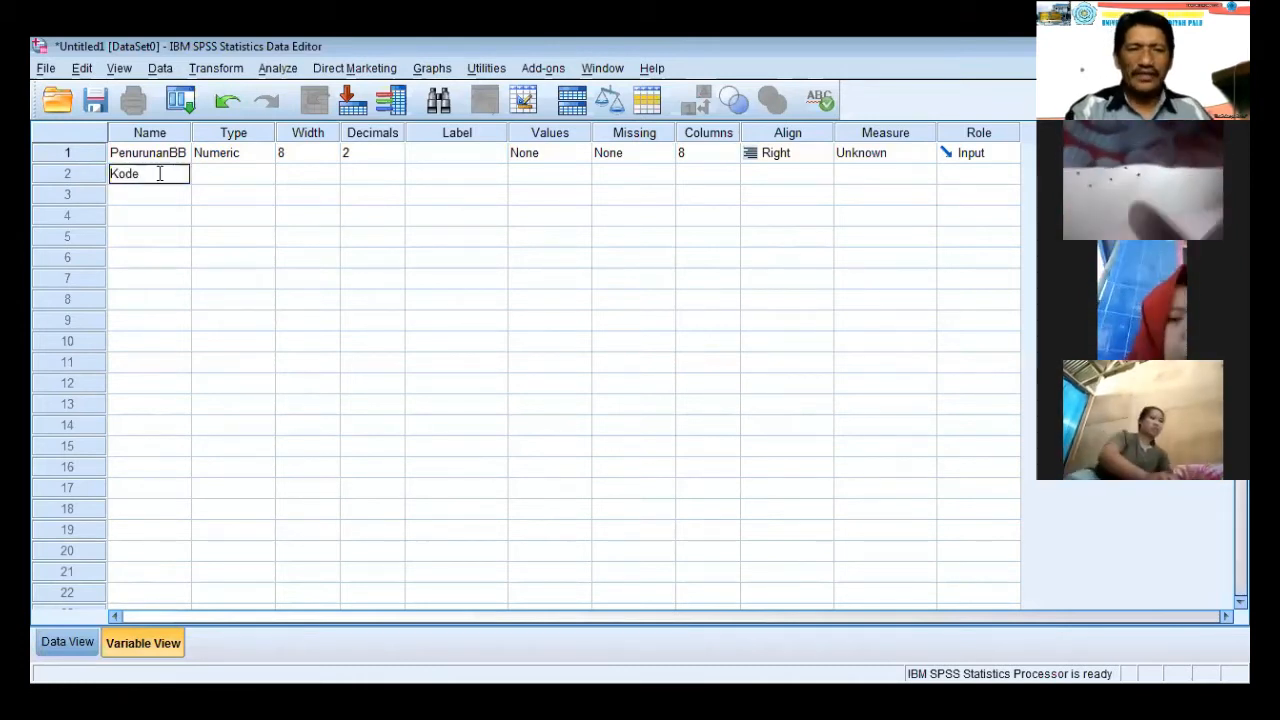
key("Return")
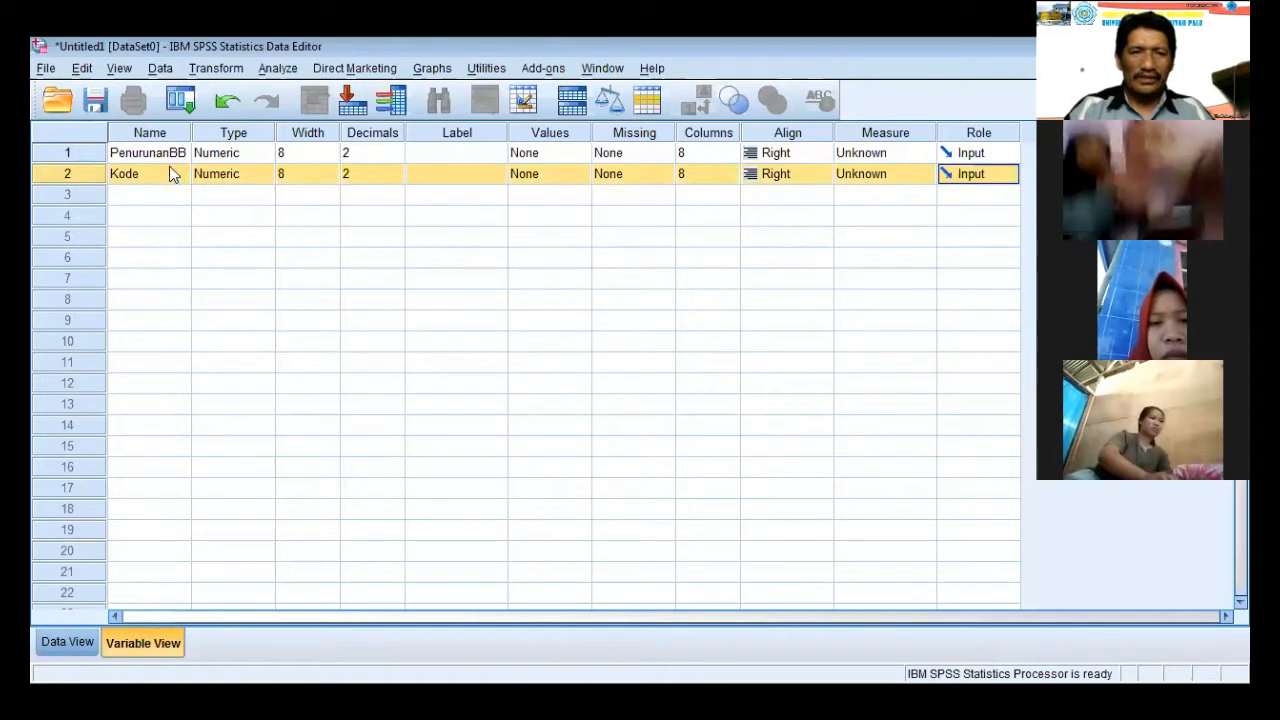
- Set the decimals of both PenurunanBB and Kode to 0
left_click(398, 156)
left_click(398, 156)
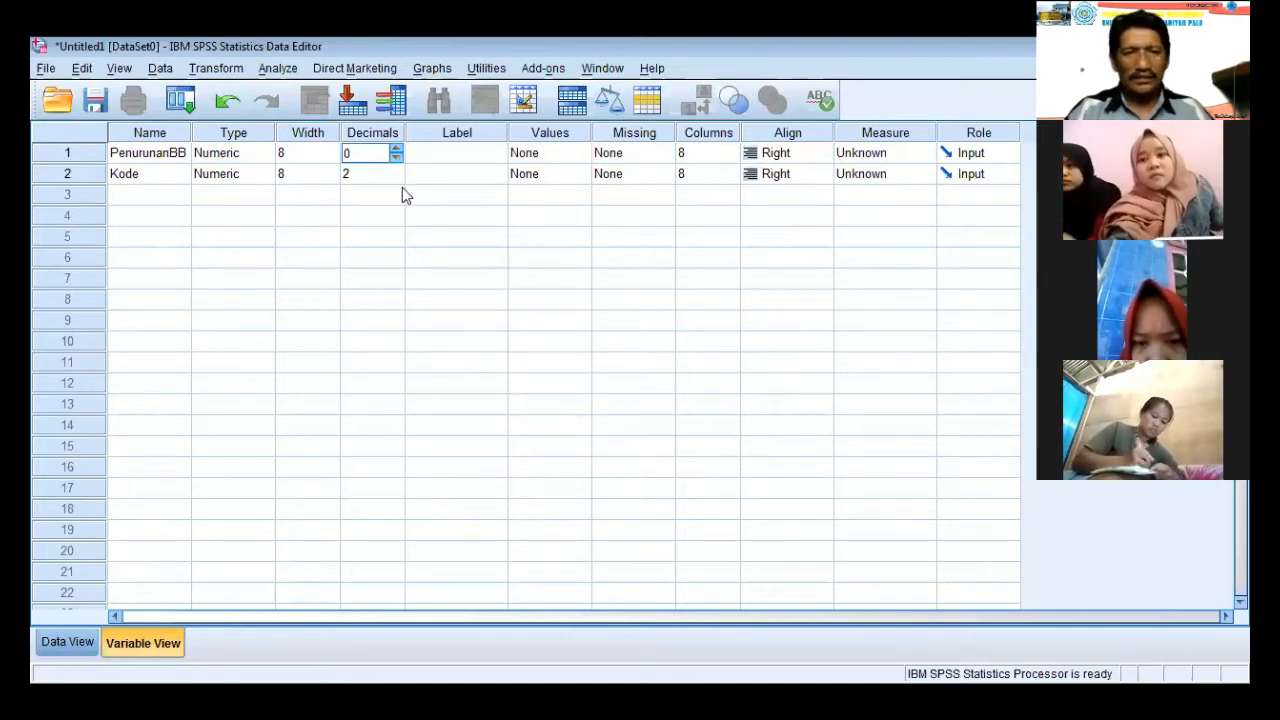
left_click(396, 178)
left_click(396, 178)
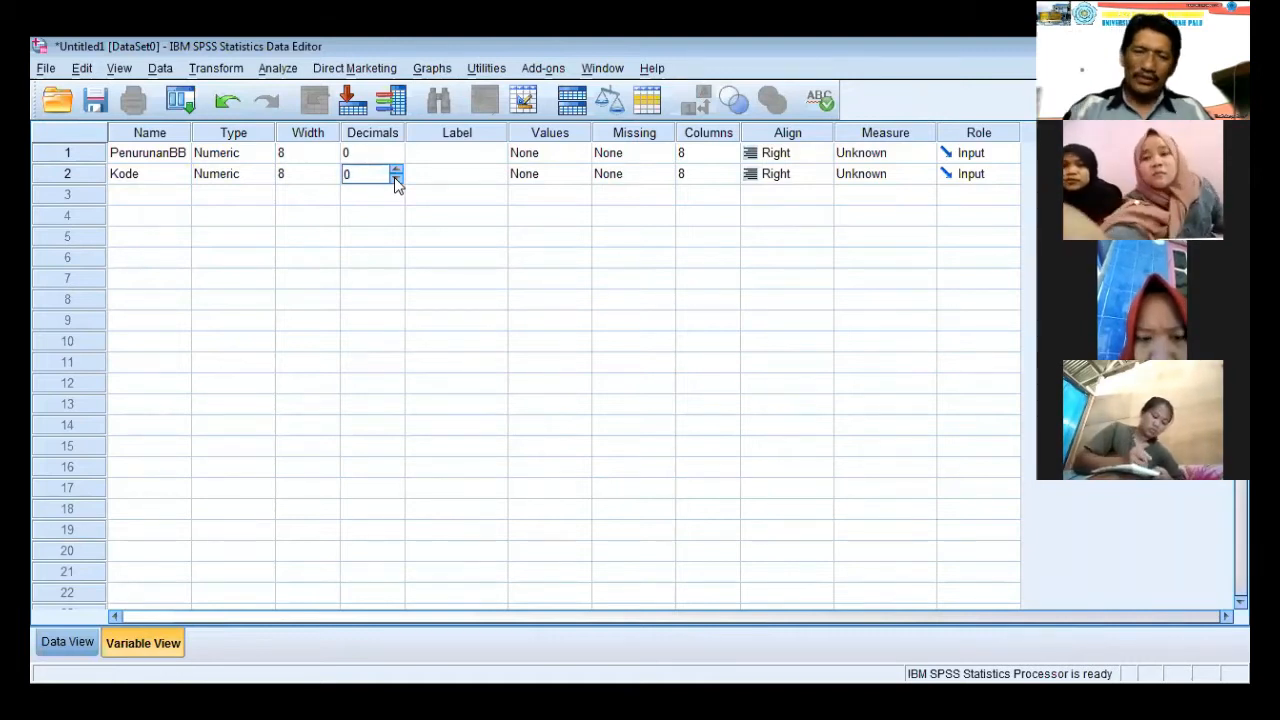
- Paste the copied Obat A weight-loss values into the PenurunanBB column, starting at row 1
left_click(68, 642)
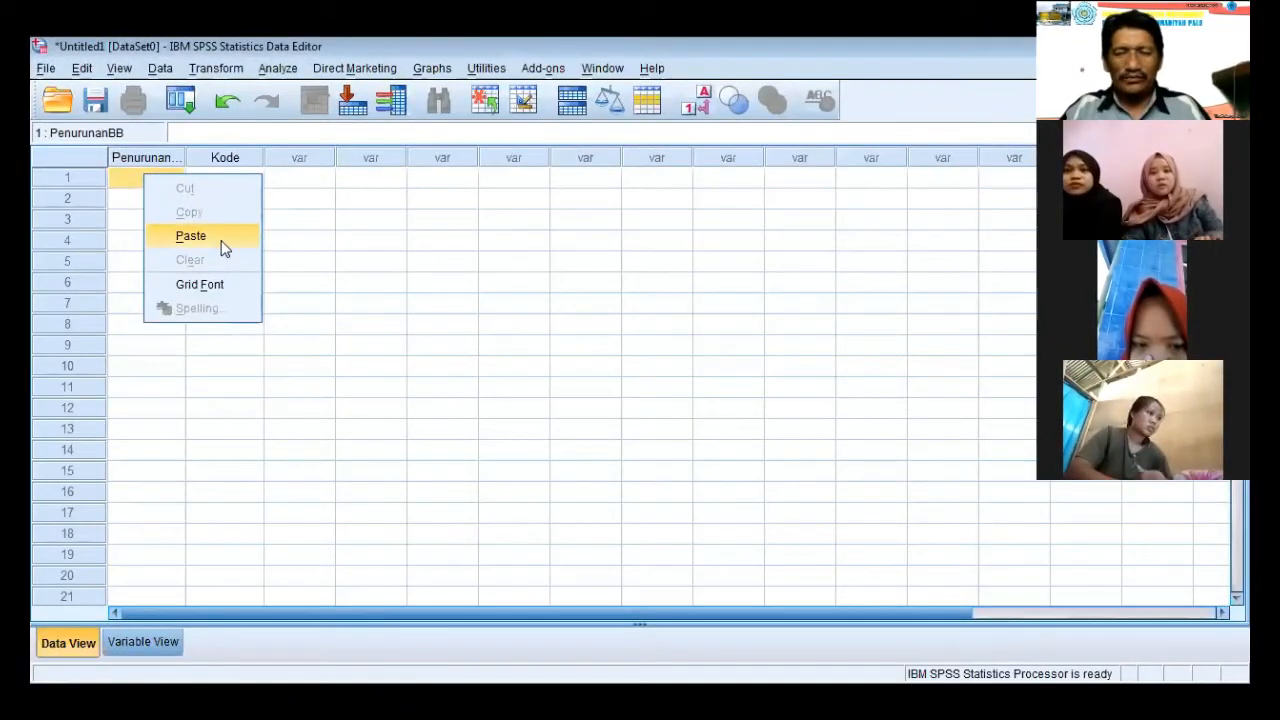
left_click(190, 236)
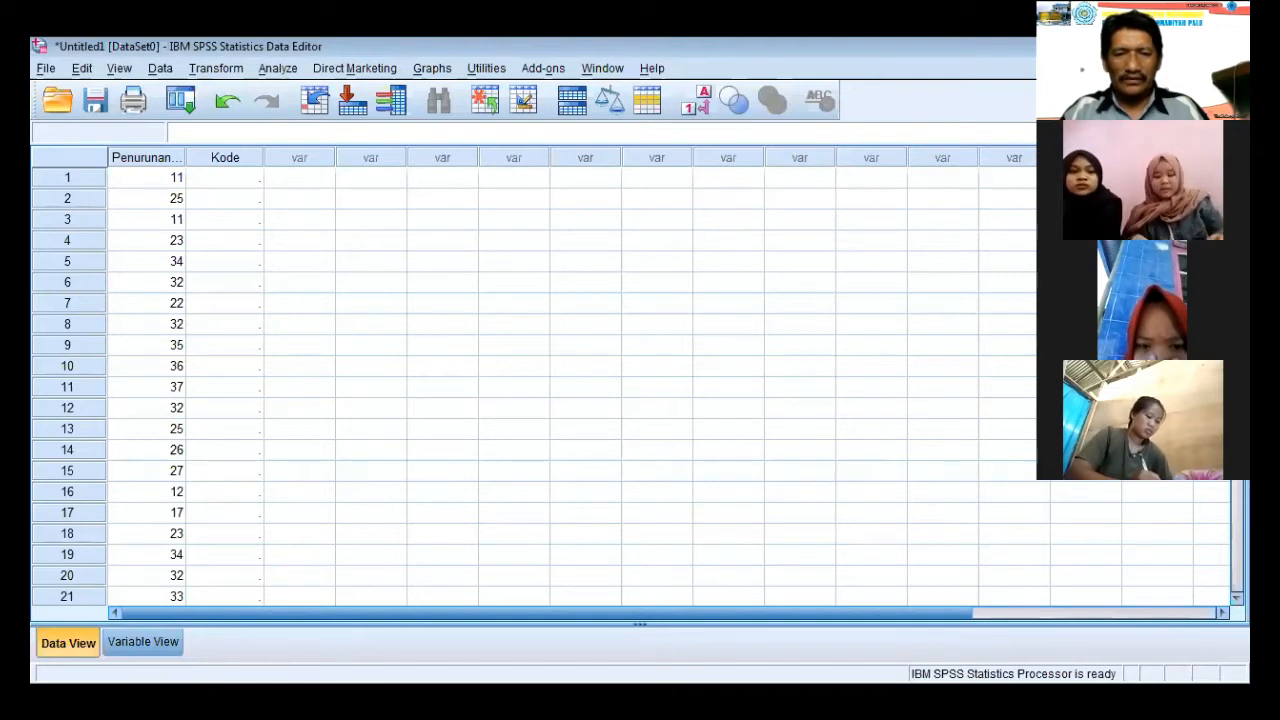
- Check the pasted PenurunanBB values down to the end of the data
left_click(131, 512)
key("Down")
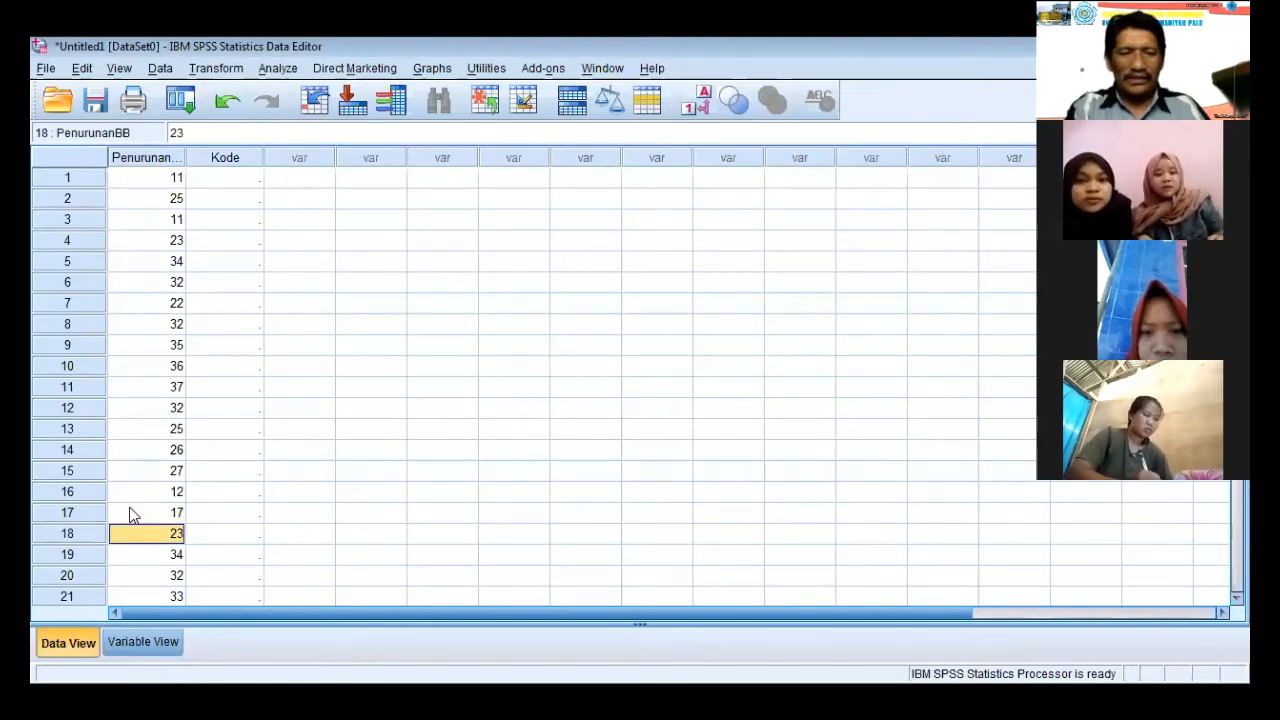
key("Down")
key("Down")
key("Down")
key("Down")
key("Down")
key("Down")
key("Down")
key("Down")
key("Down")
key("Down")
key("Down")
key("Down")
key("Down")
key("Down")
key("Down")
key("Down")
key("Down")
key("Down")
key("Down")
key("Down")
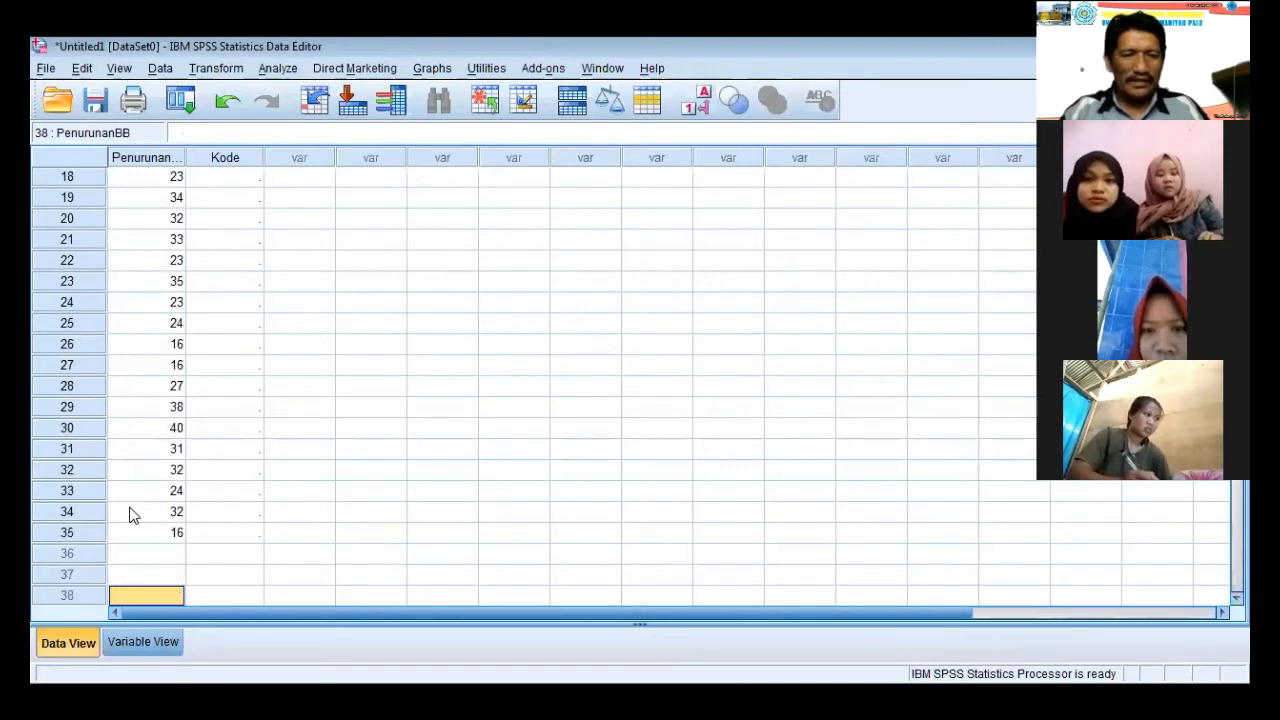
- Fill the Kode column with 1 from row 1 to row 35 for the Obat A samples
left_click(249, 536)
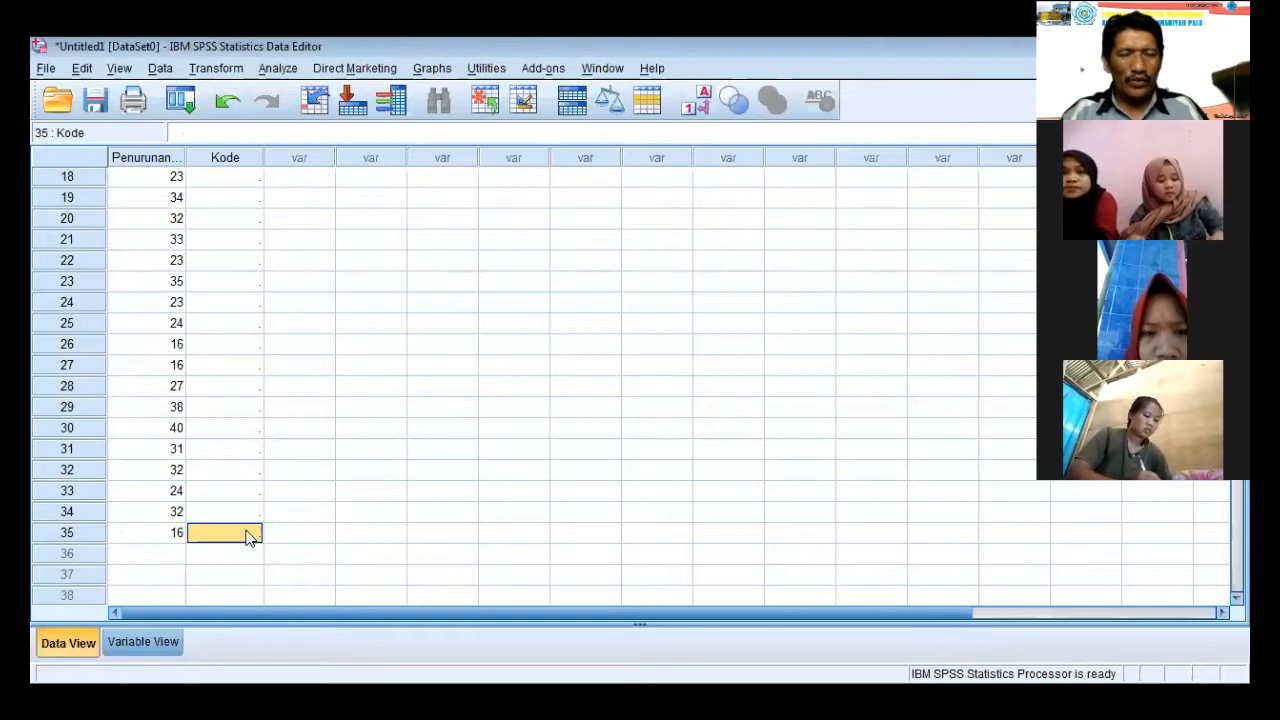
key("Up")
key("Up")
key("Up")
key("Up")
key("Up")
key("Up")
key("Up")
key("Up")
key("Up")
key("Up")
key("Up")
key("Up")
key("Up")
key("Up")
key("Up")
key("Up")
key("Up")
key("Up")
key("Up")
key("Up")
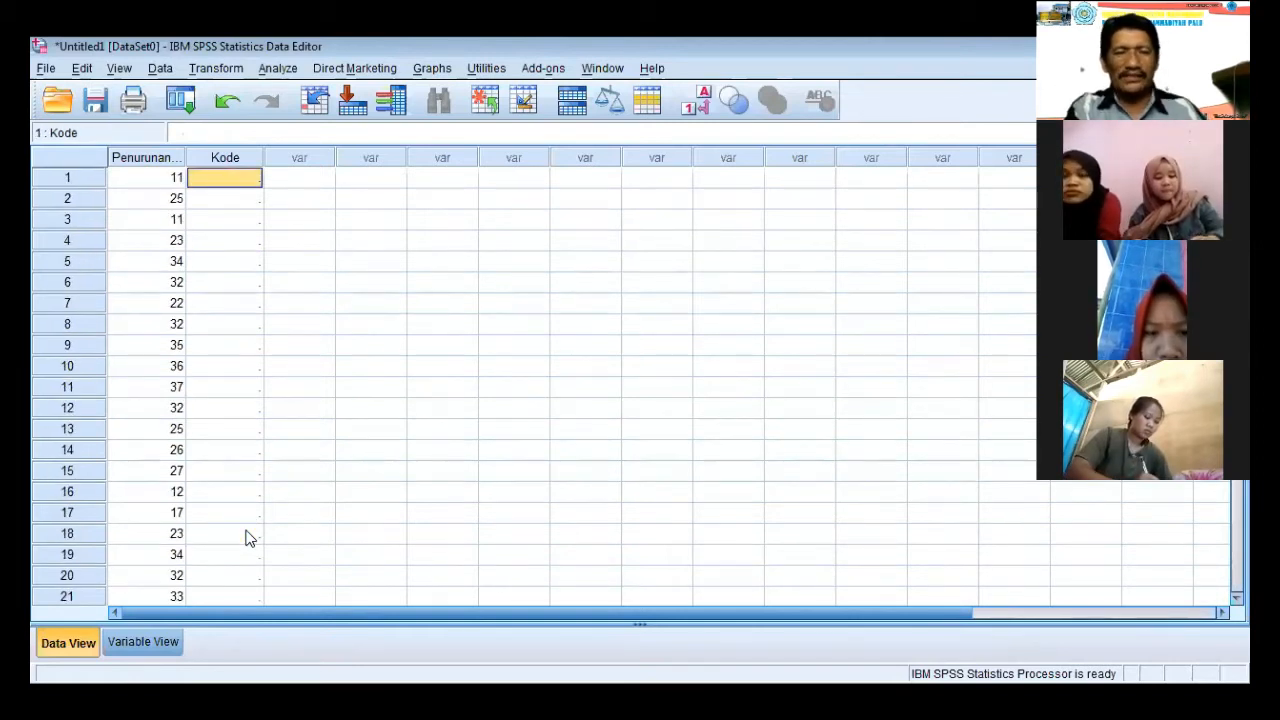
type("1 1 1 1 1 1 1 1")
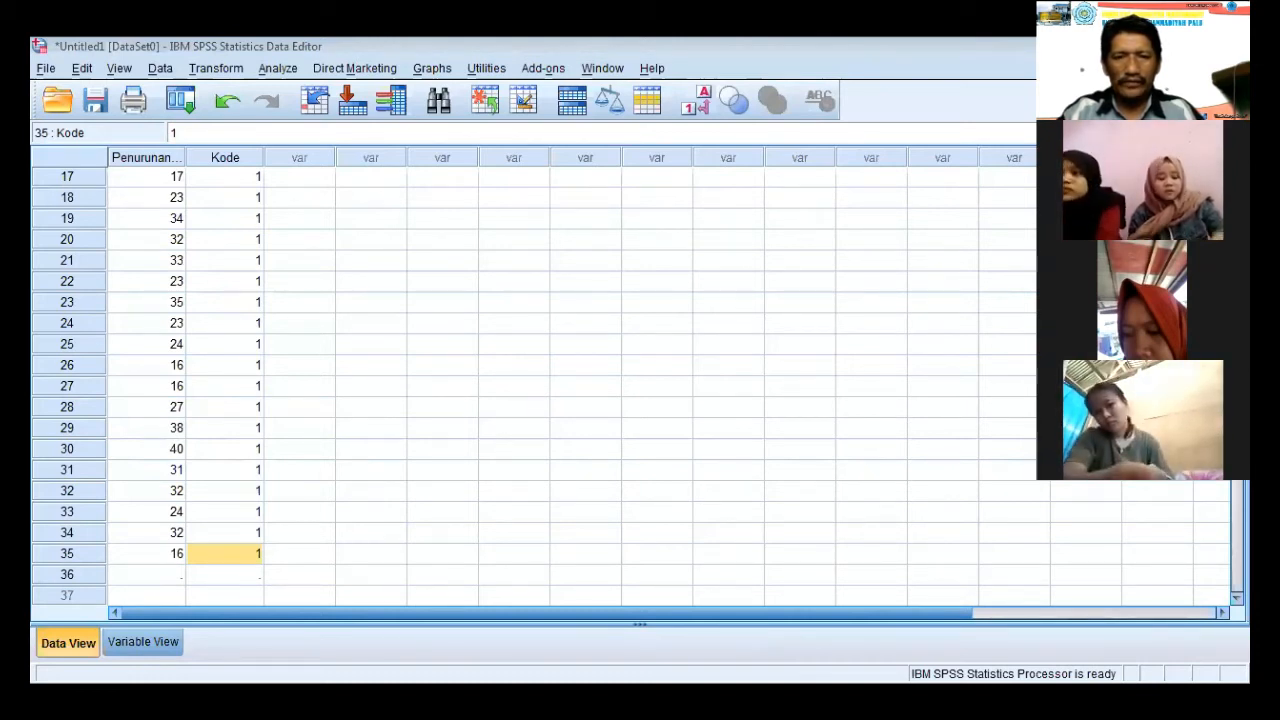
- Paste the copied Obat B weight-loss values into the PenurunanBB column, starting at row 36
left_click(1050, 47)
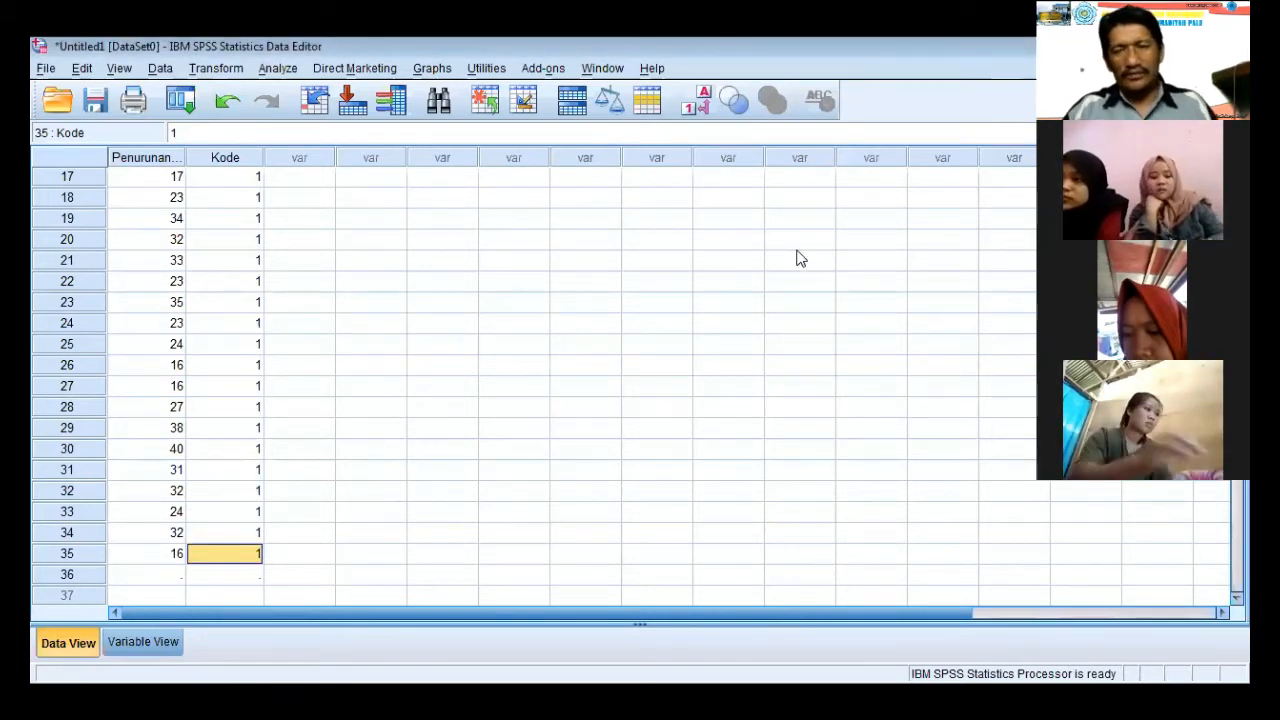
scroll(400, 350, "down", 4)
right_click(154, 347)
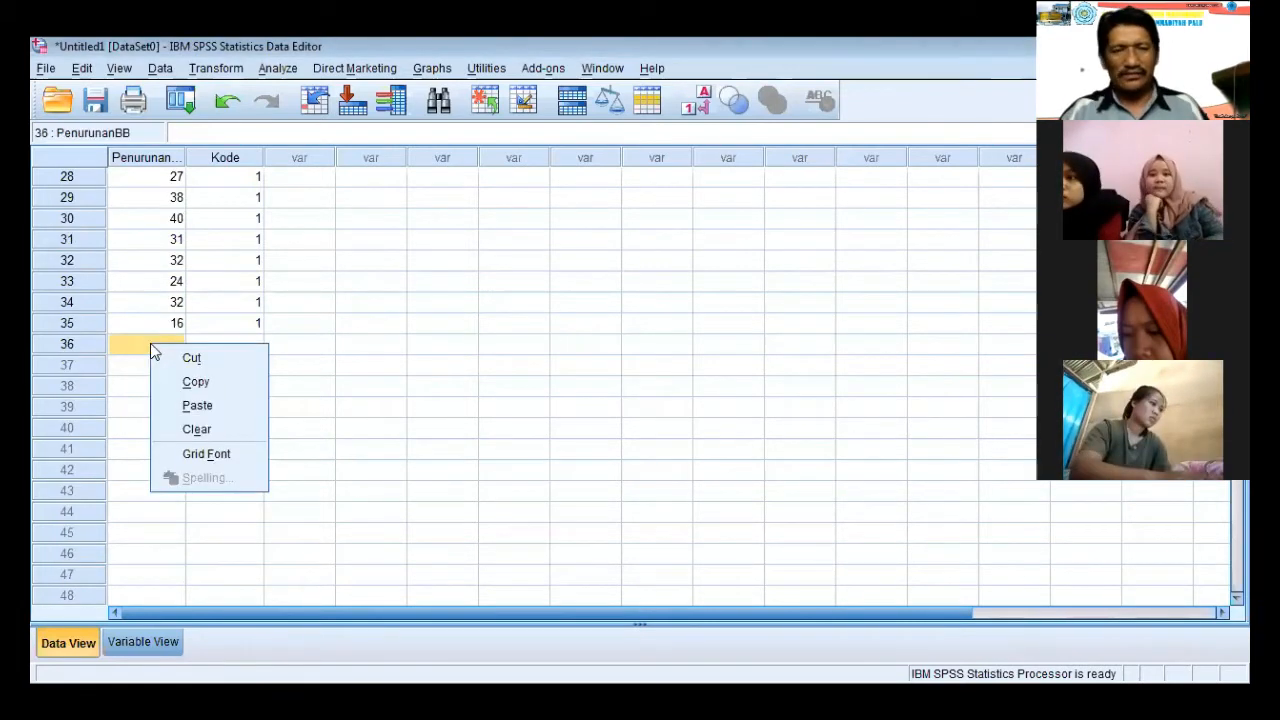
left_click(206, 406)
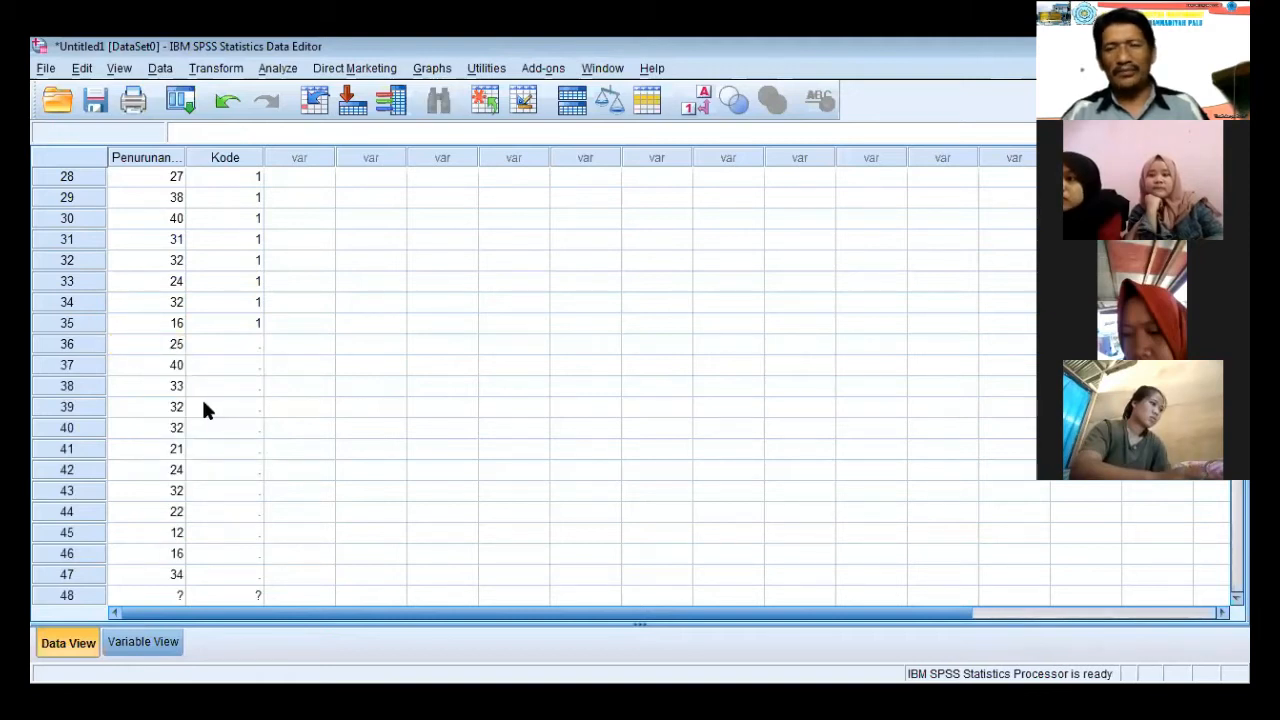
- Fill the Kode column with 2 from row 36 to row 69 for the Obat B samples
left_click(226, 348)
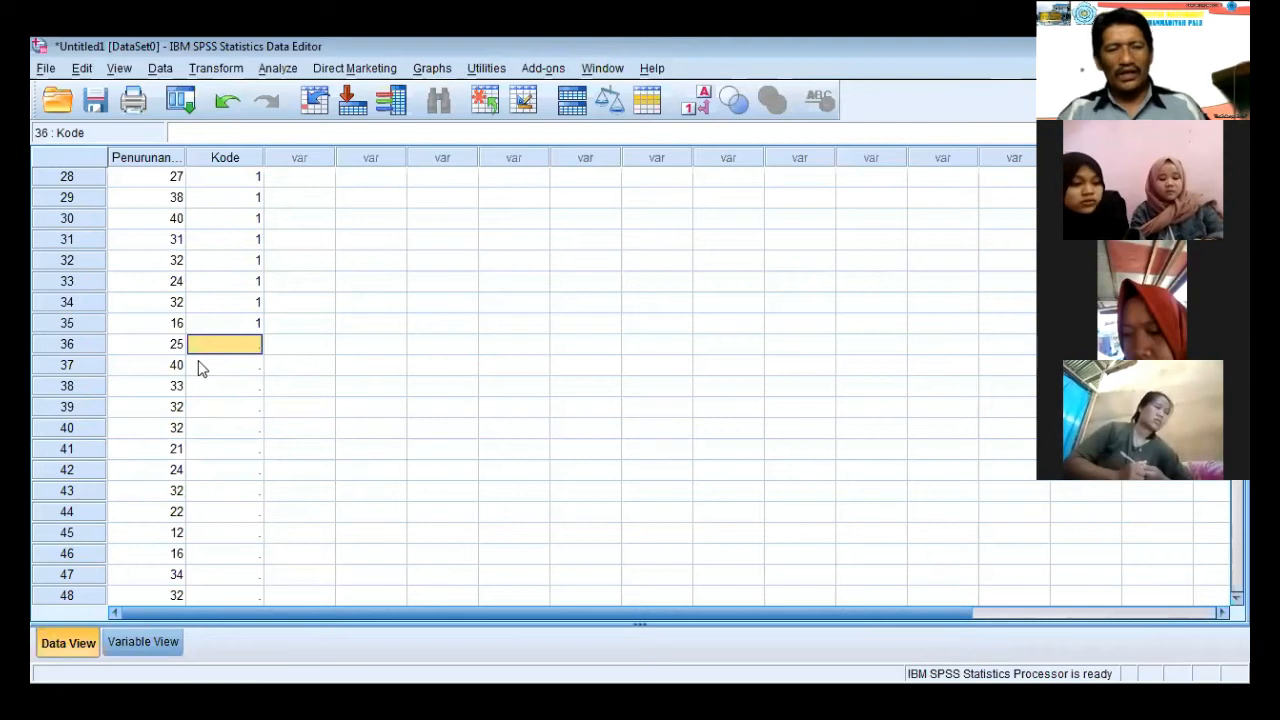
type("2 2 2 2 2 2 2")
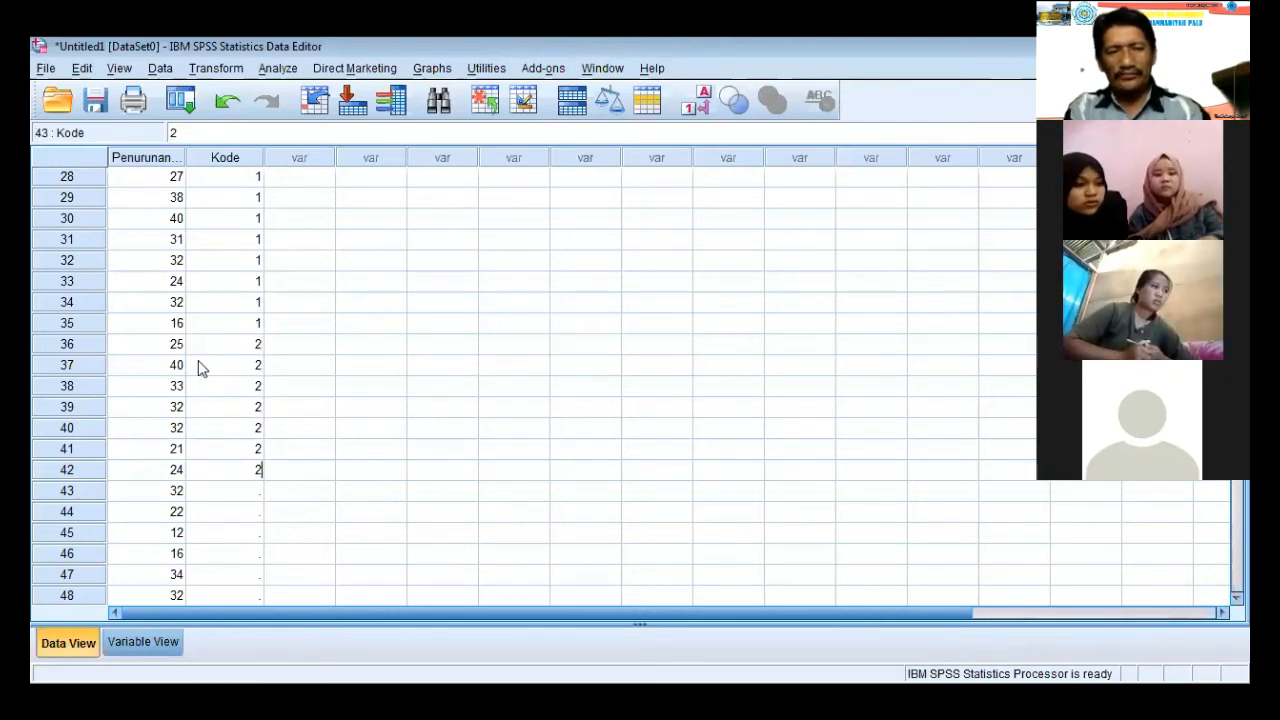
type(" 2 2 2 2 2 2 2 2 2")
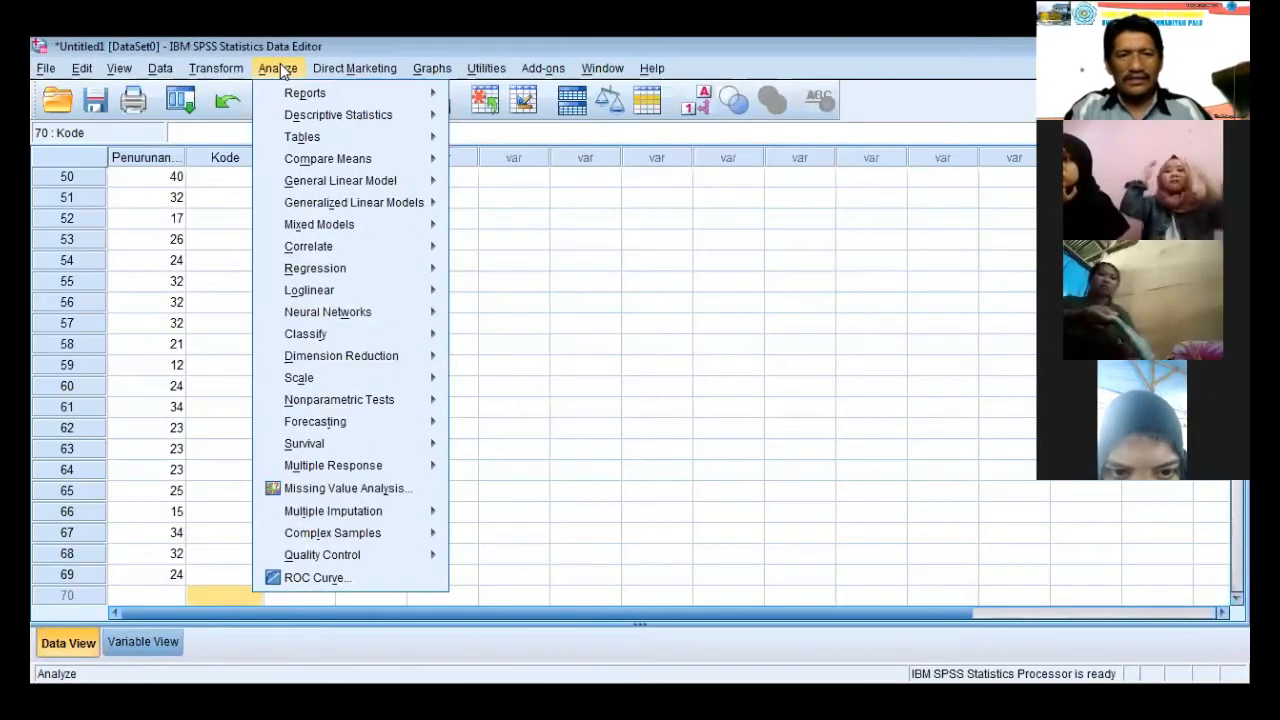
- Set up an Independent-Samples T Test with PenurunanBB as the test variable and Kode as the grouping variable
mouse_move(370, 162)
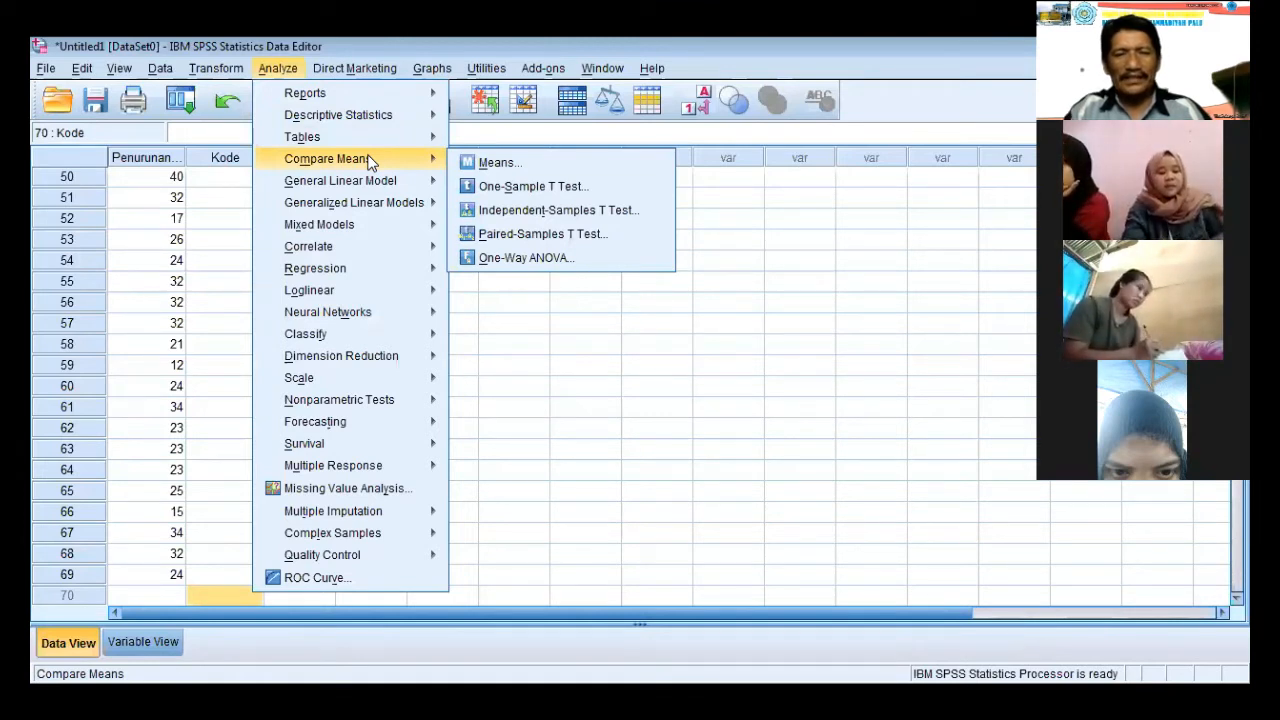
left_click(558, 212)
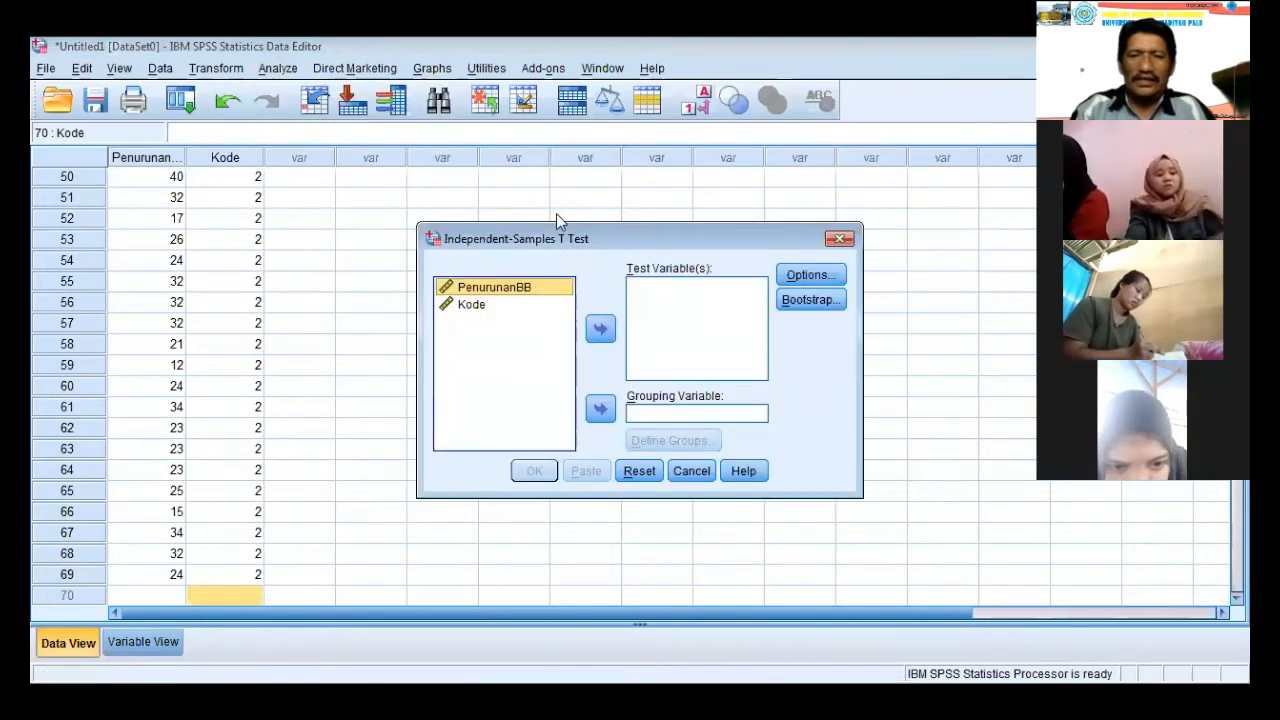
left_click(509, 290)
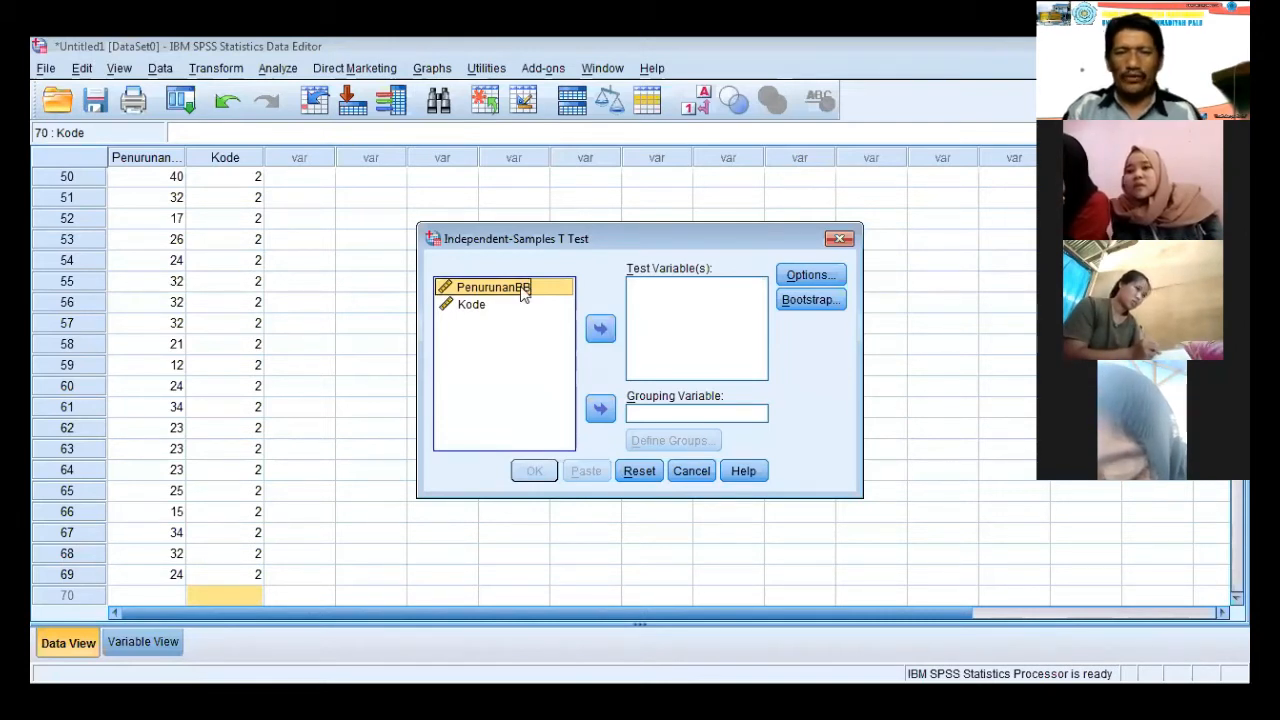
left_click(601, 331)
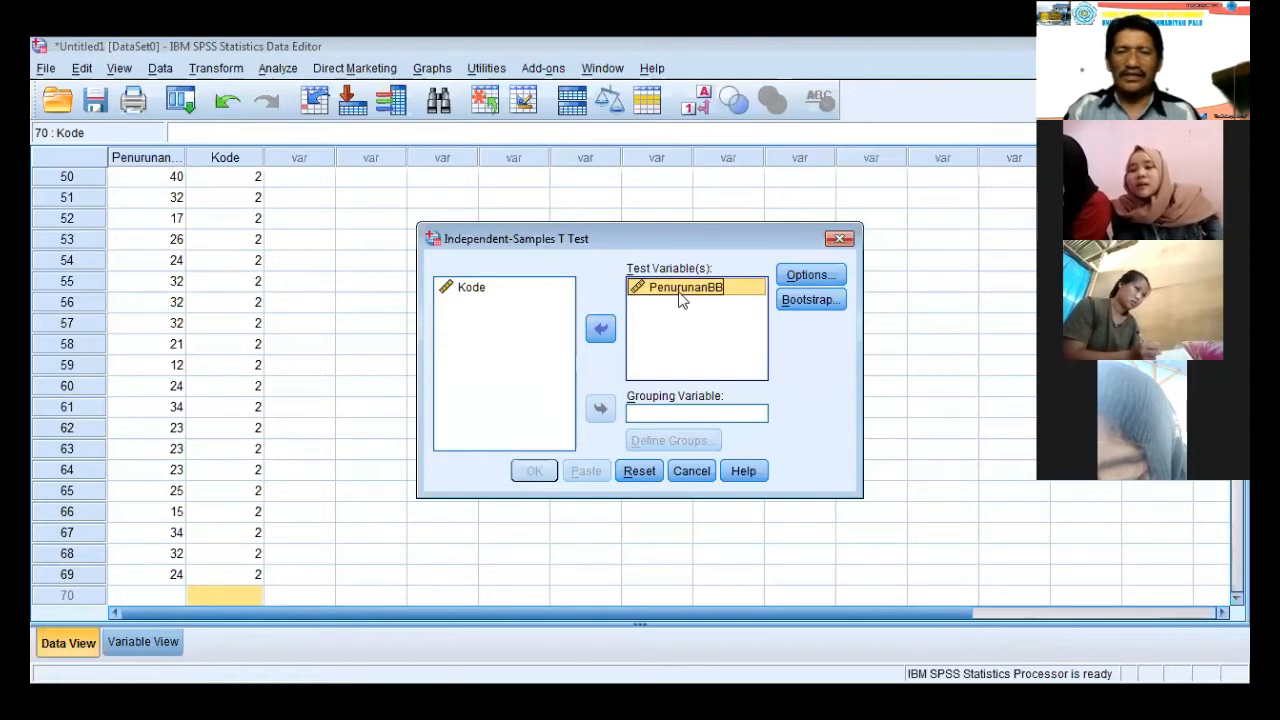
left_click(471, 292)
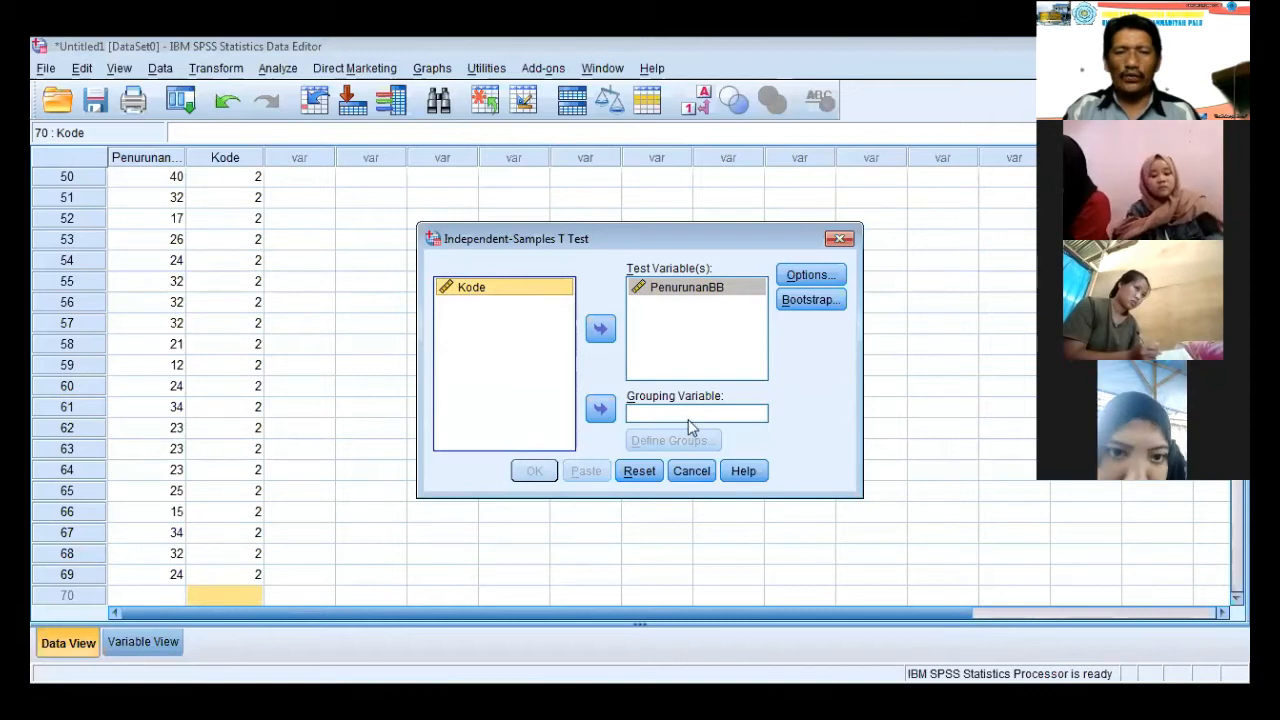
left_click(600, 409)
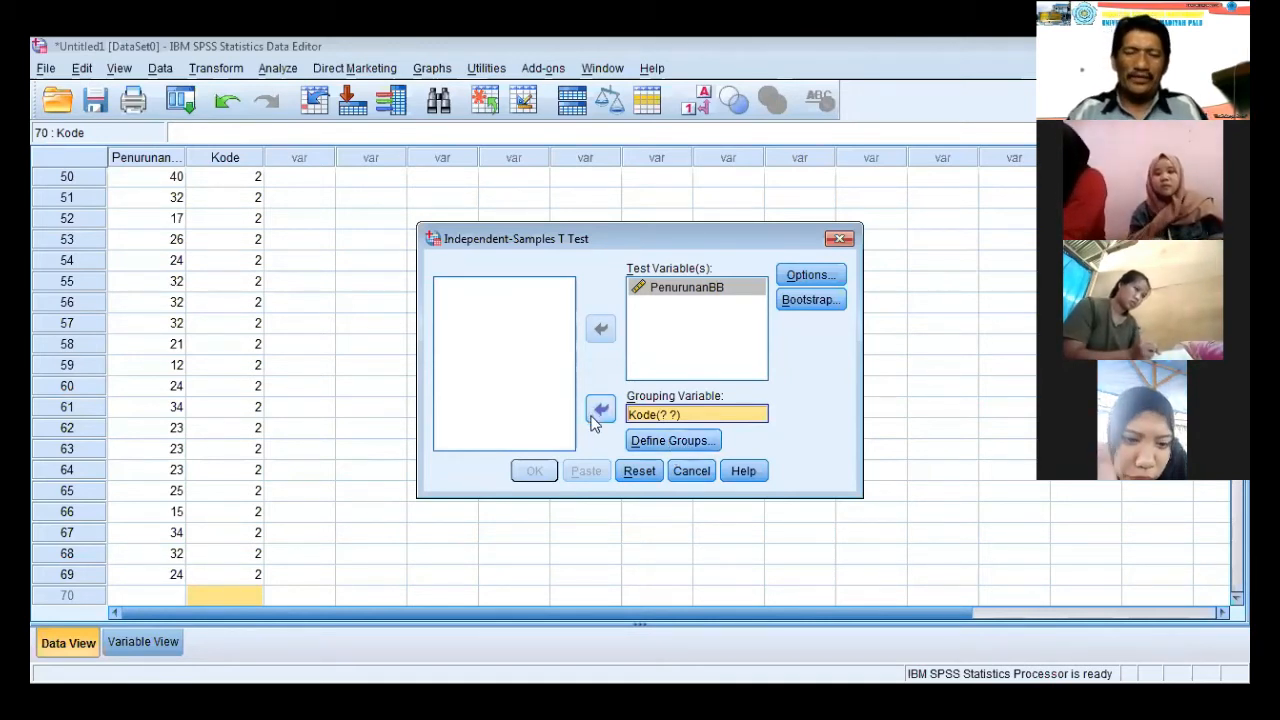
- Define the Kode groups with Group 1 as 1 and Group 2 as 2, and run the independent-samples t test
left_click(697, 450)
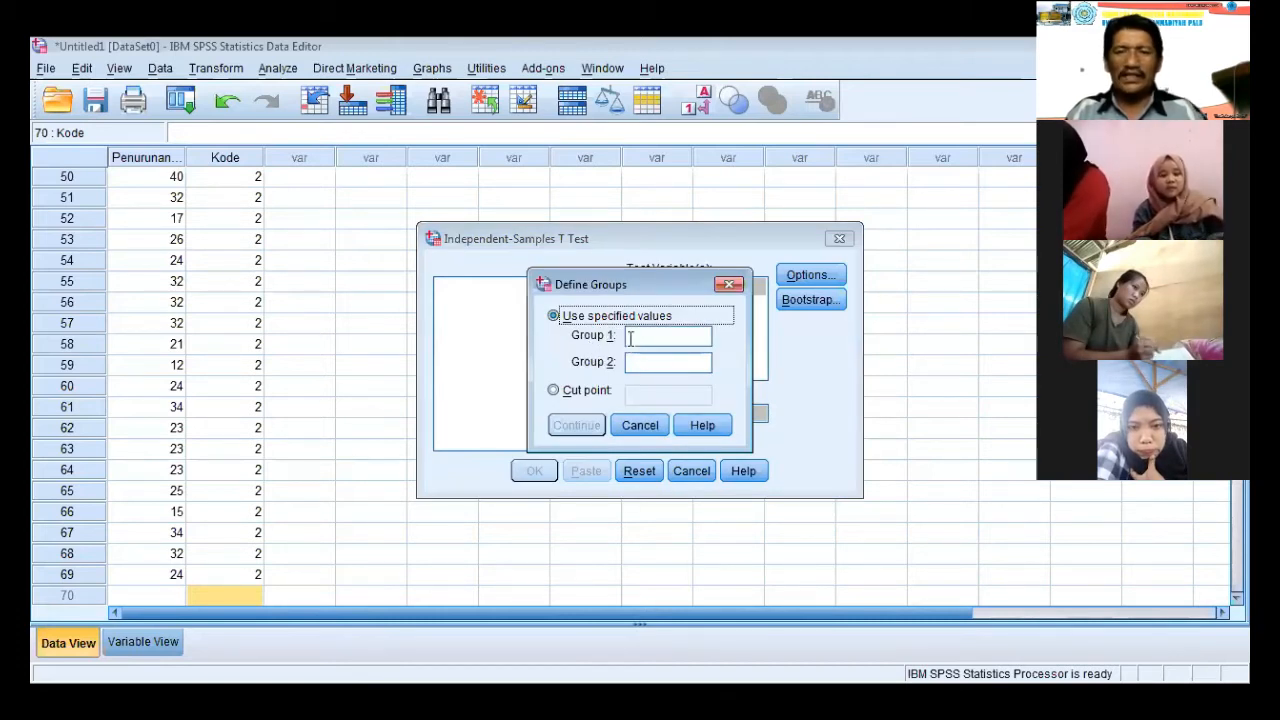
left_click(631, 339)
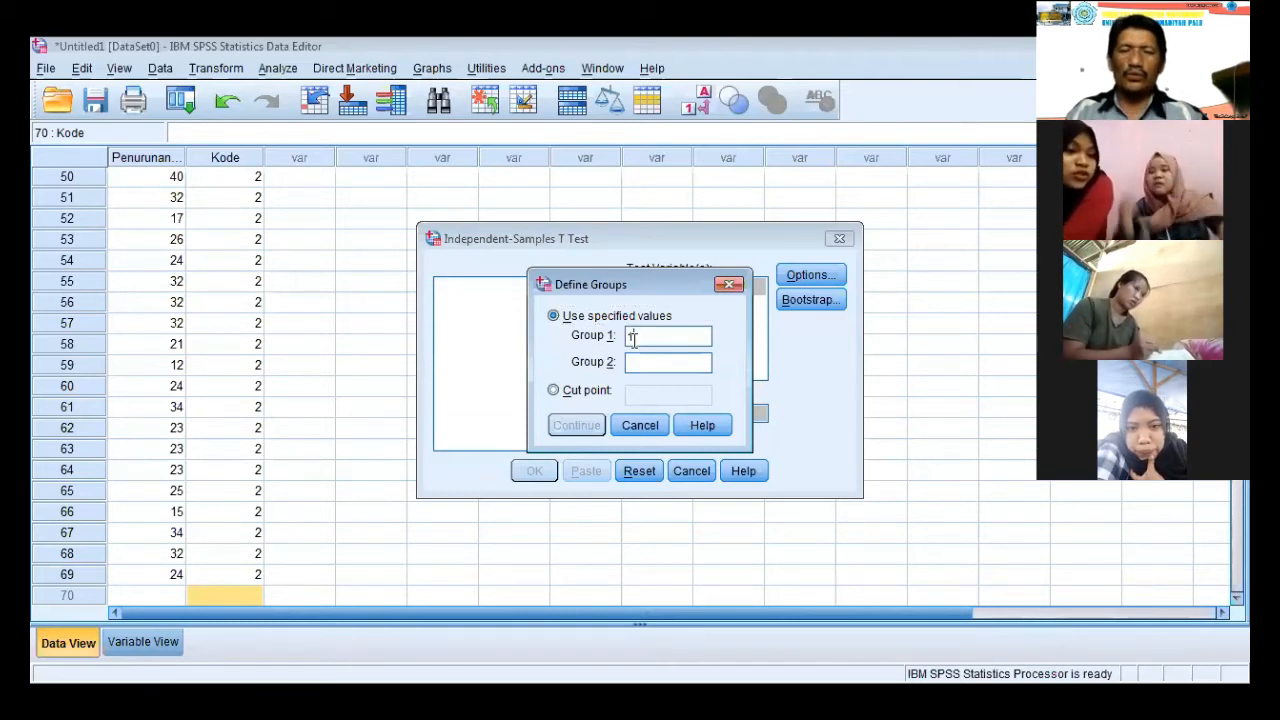
type("1")
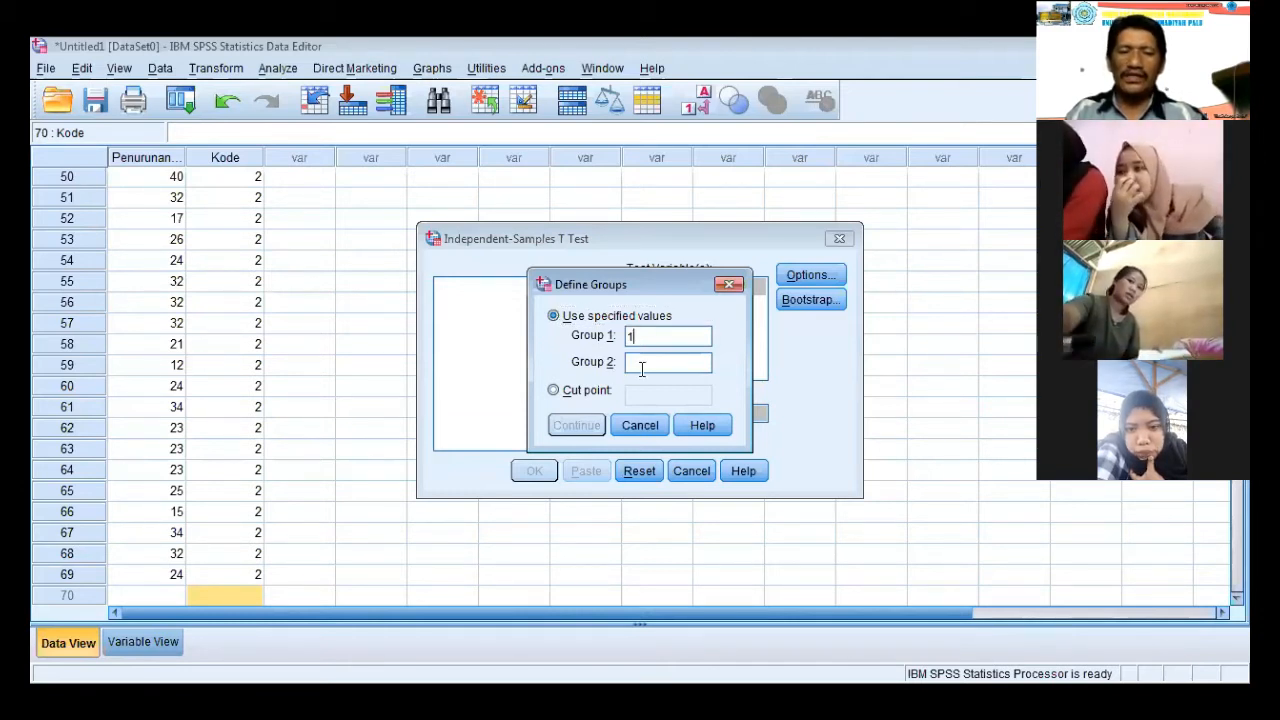
left_click(642, 369)
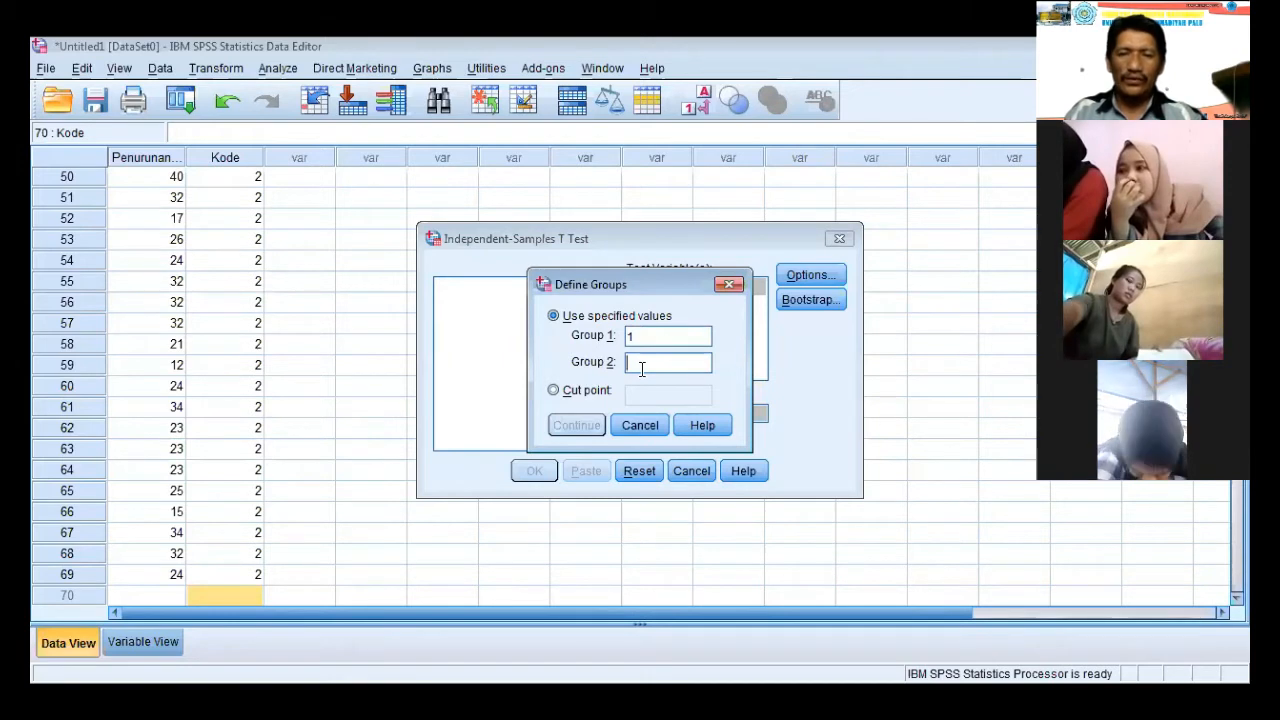
type("2")
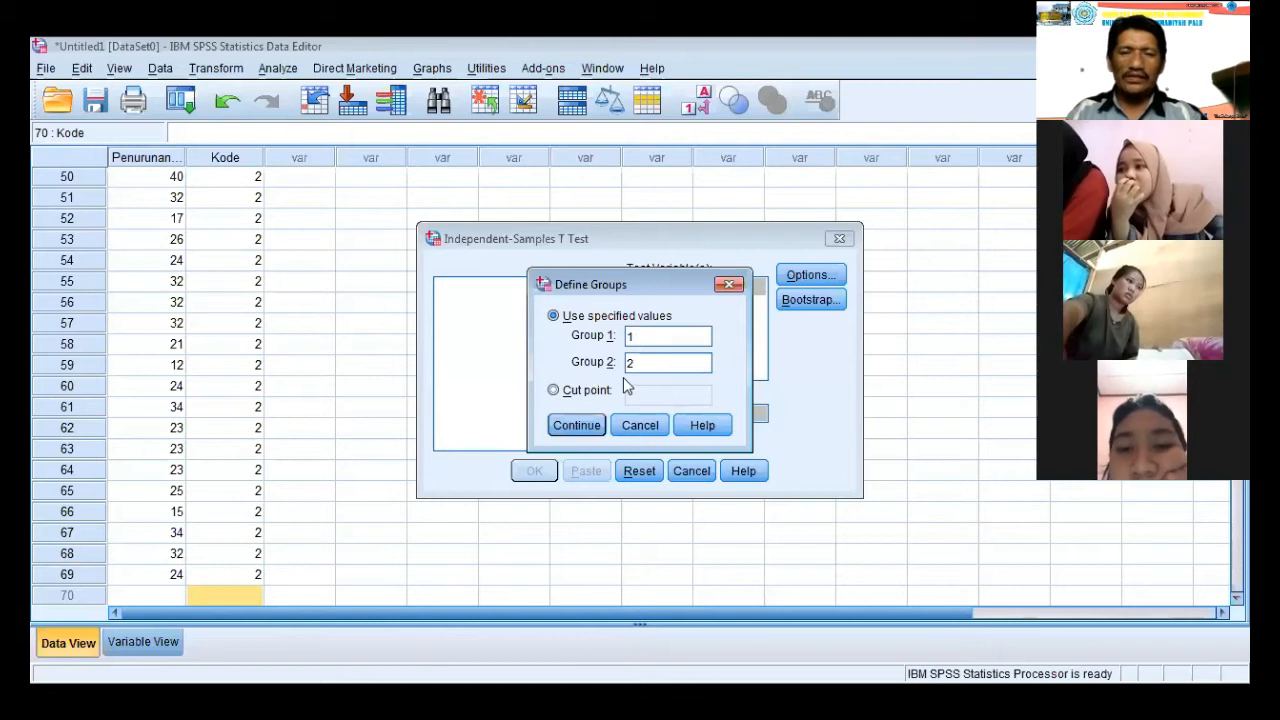
left_click(588, 428)
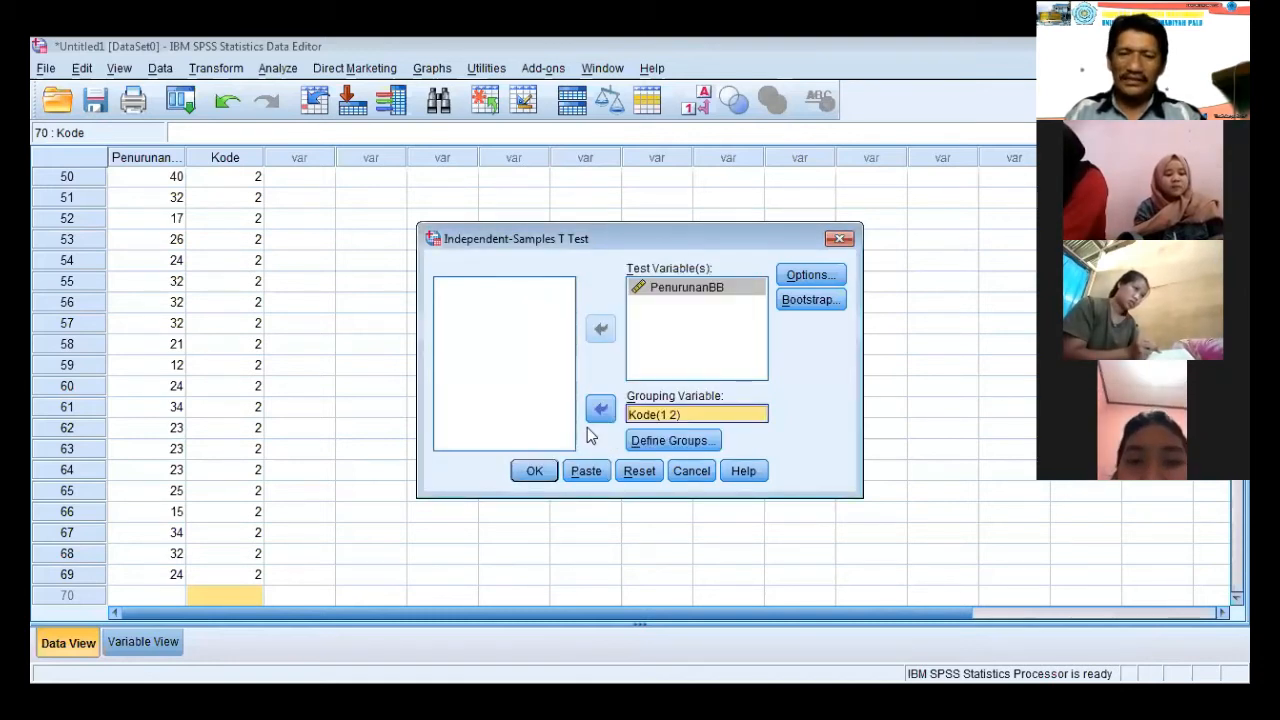
left_click(536, 471)
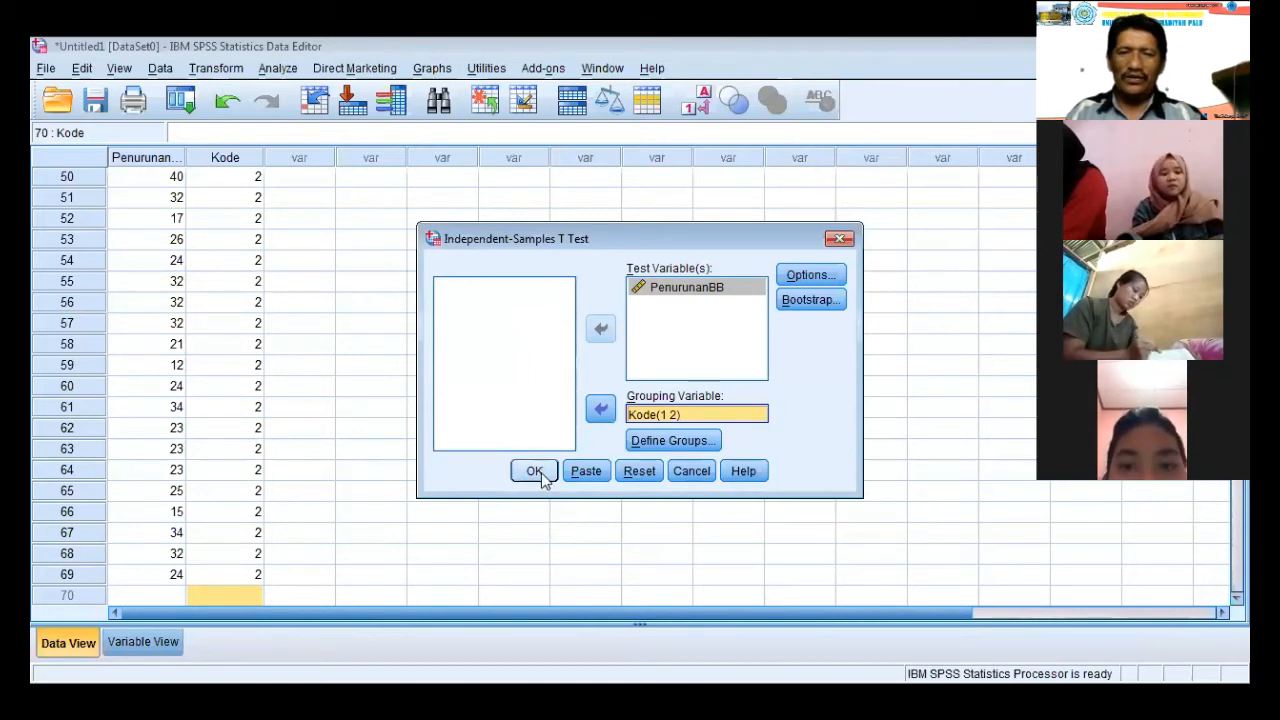
left_click(541, 475)
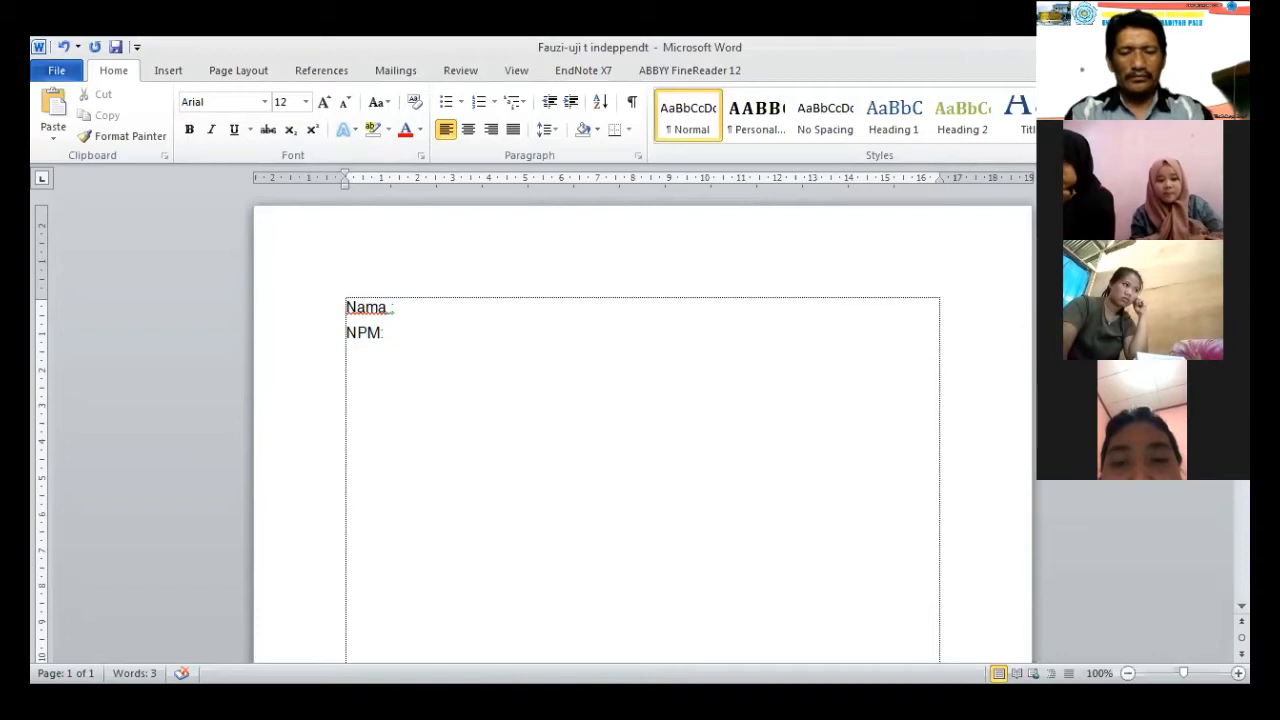
- In Word, add "Penyelesaian :", item 1 "Hipotesis:" and "Ho. Tidak ada perbedaan penurunan BB yang diberi obat A dan Obat B di…"
type("pENYELESAI")
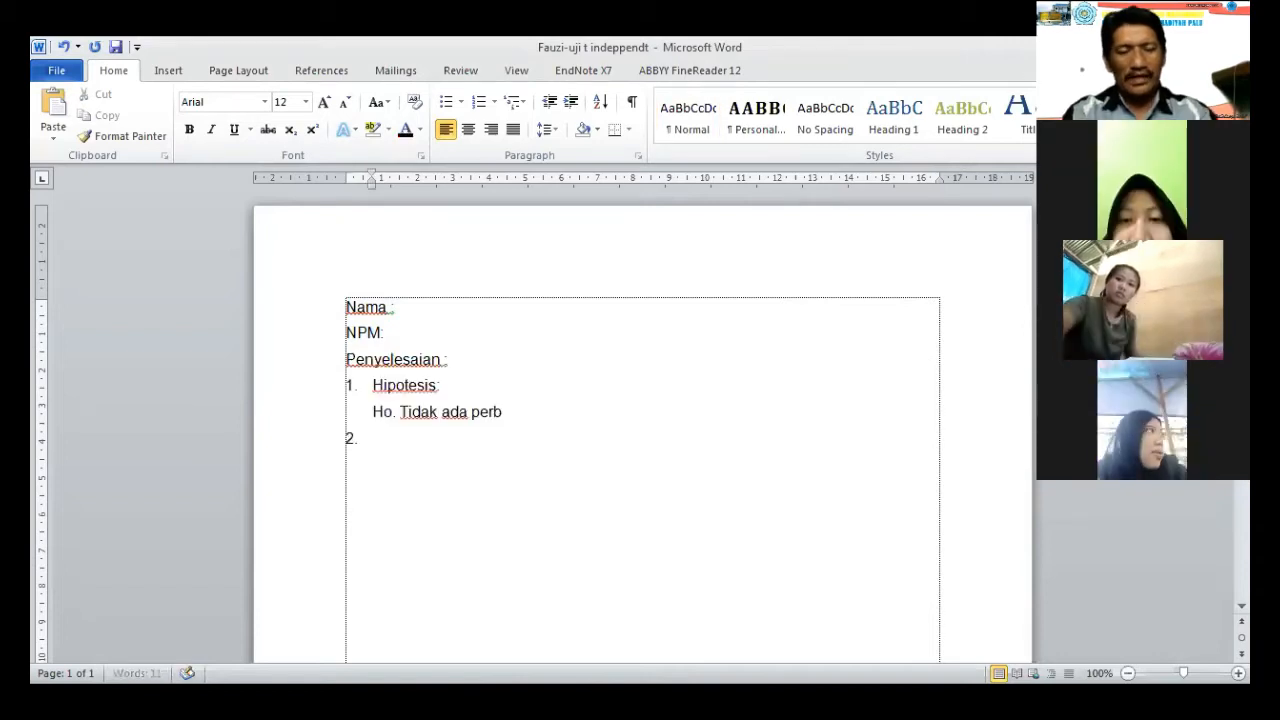
type("edaan pen")
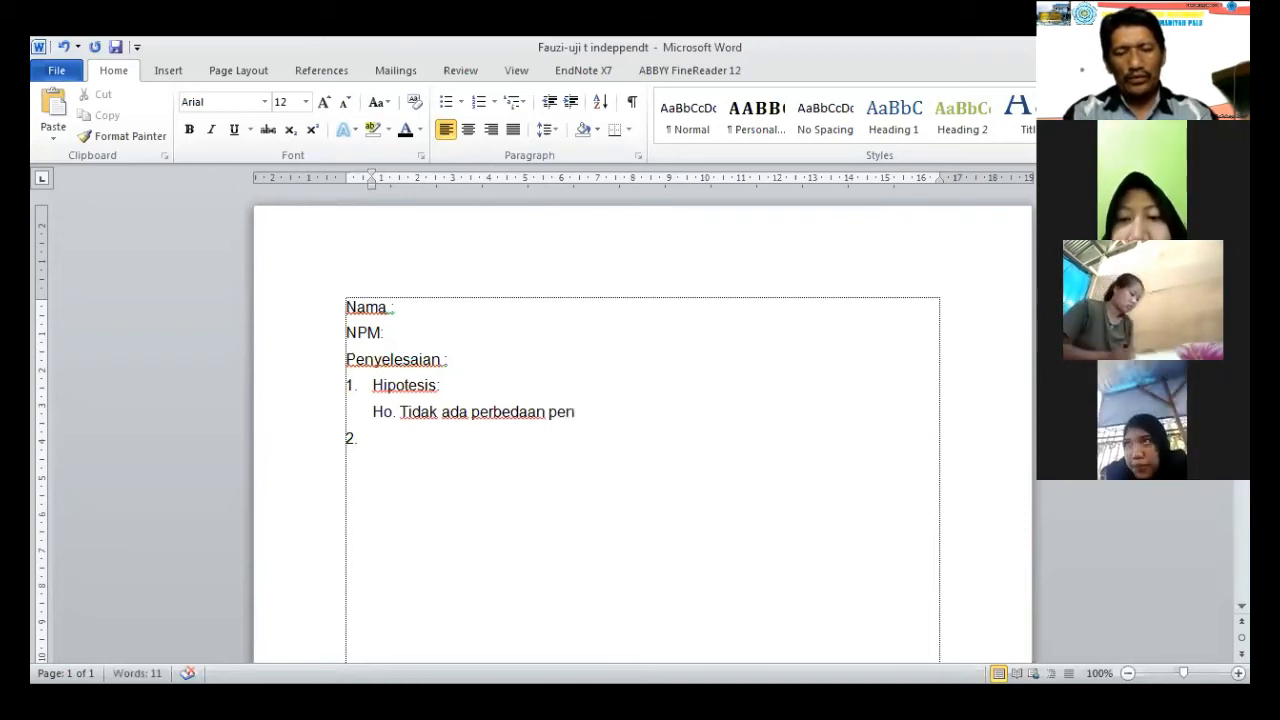
type("urunan B")
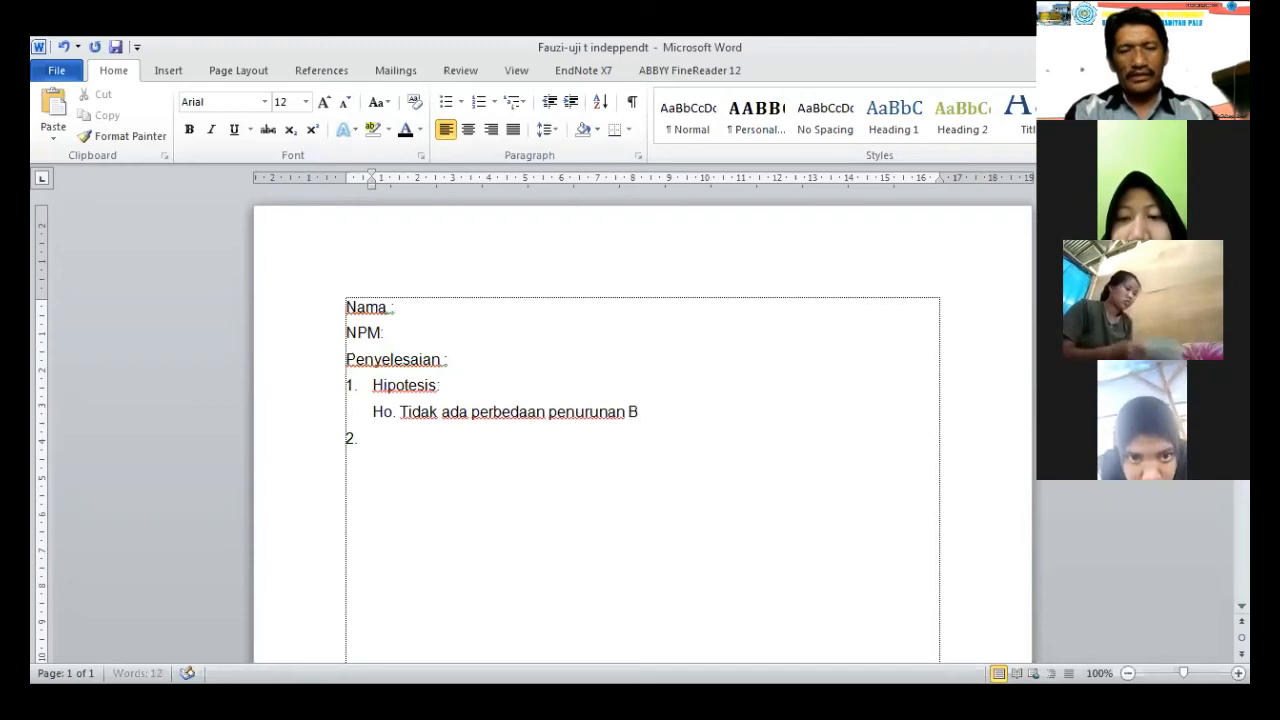
type("B yang diberi obat A dan O")
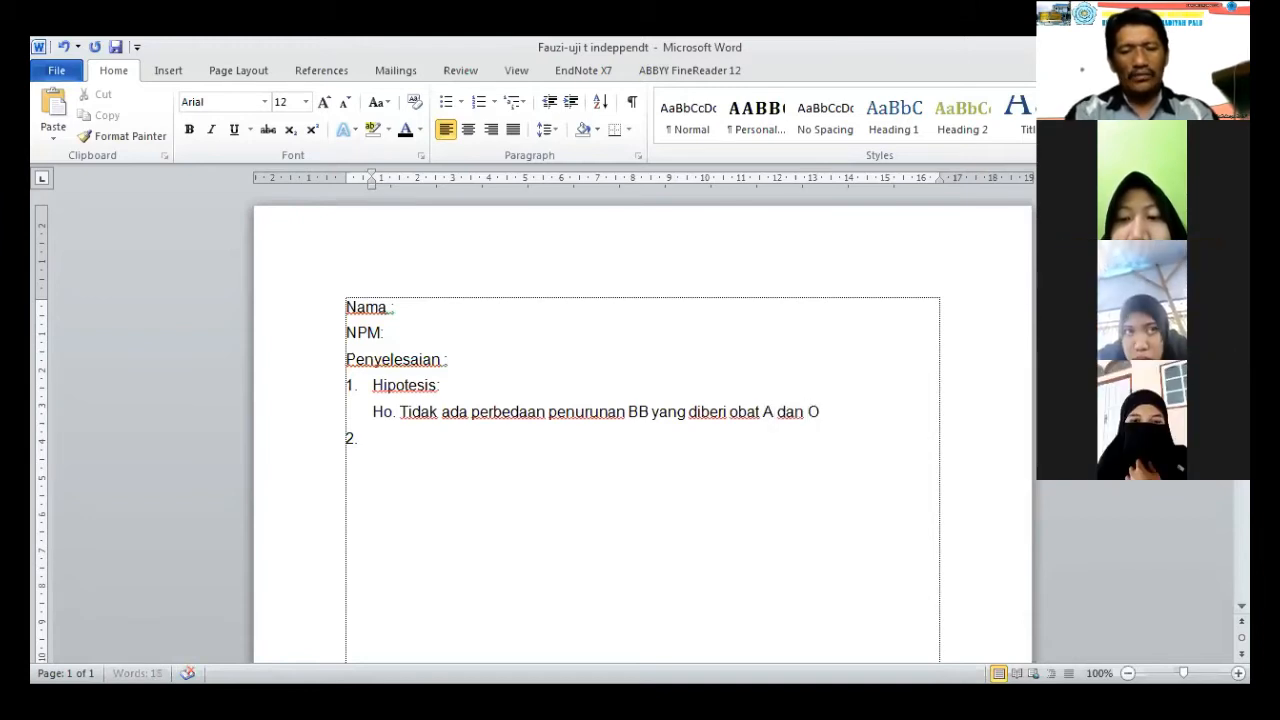
type("bat B")
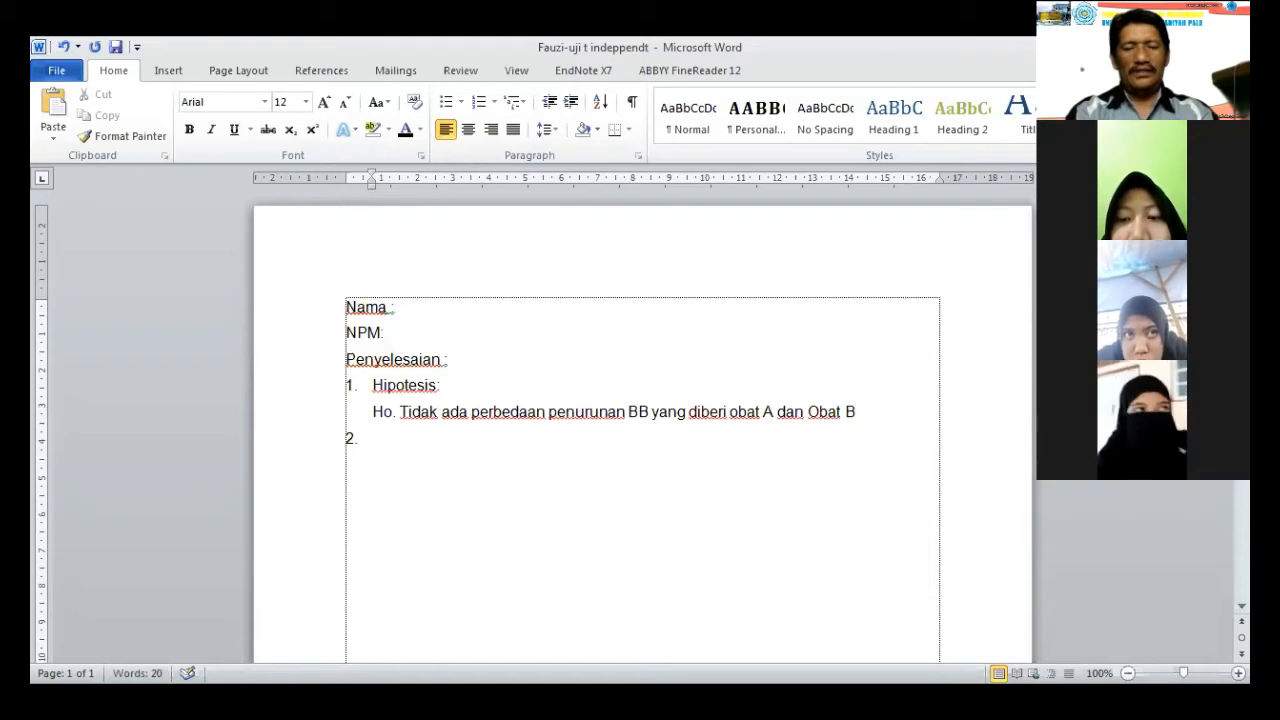
type(" di...")
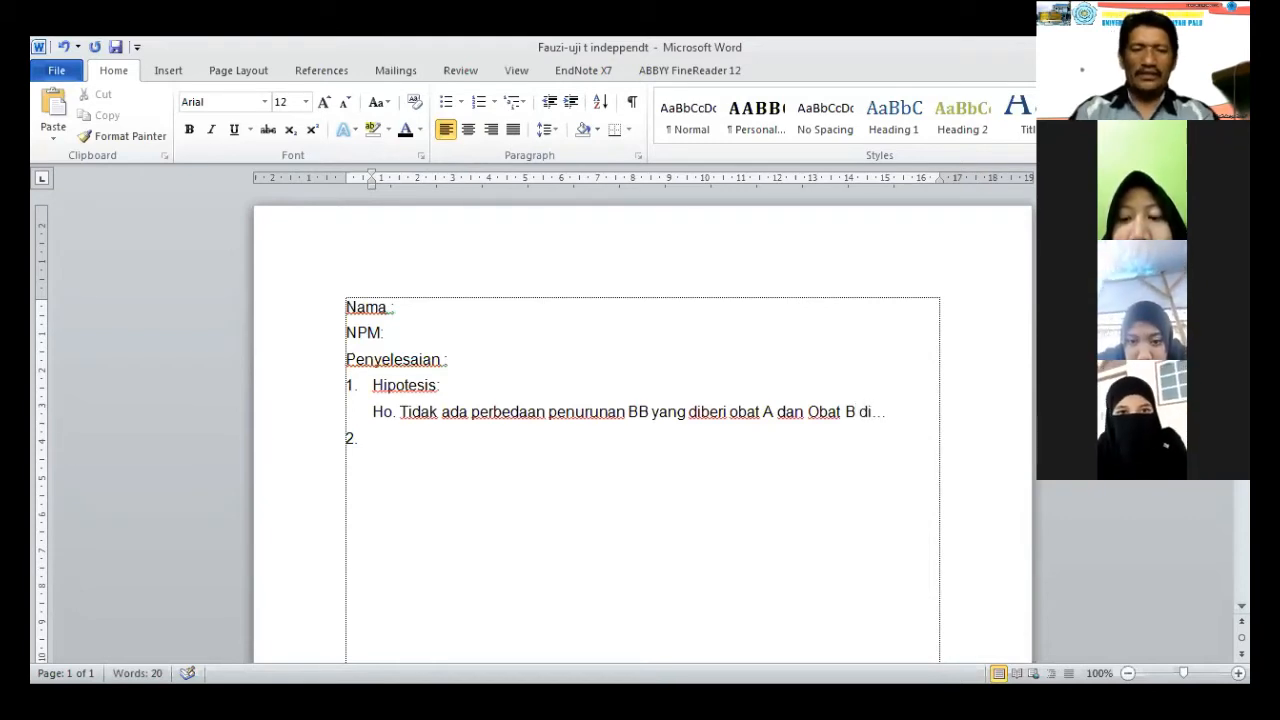
- Add an "H1. Ada" line below Ho and complete it with the Ho wording from "perbedaan" to "di…", copied and pasted as text only
key("Return")
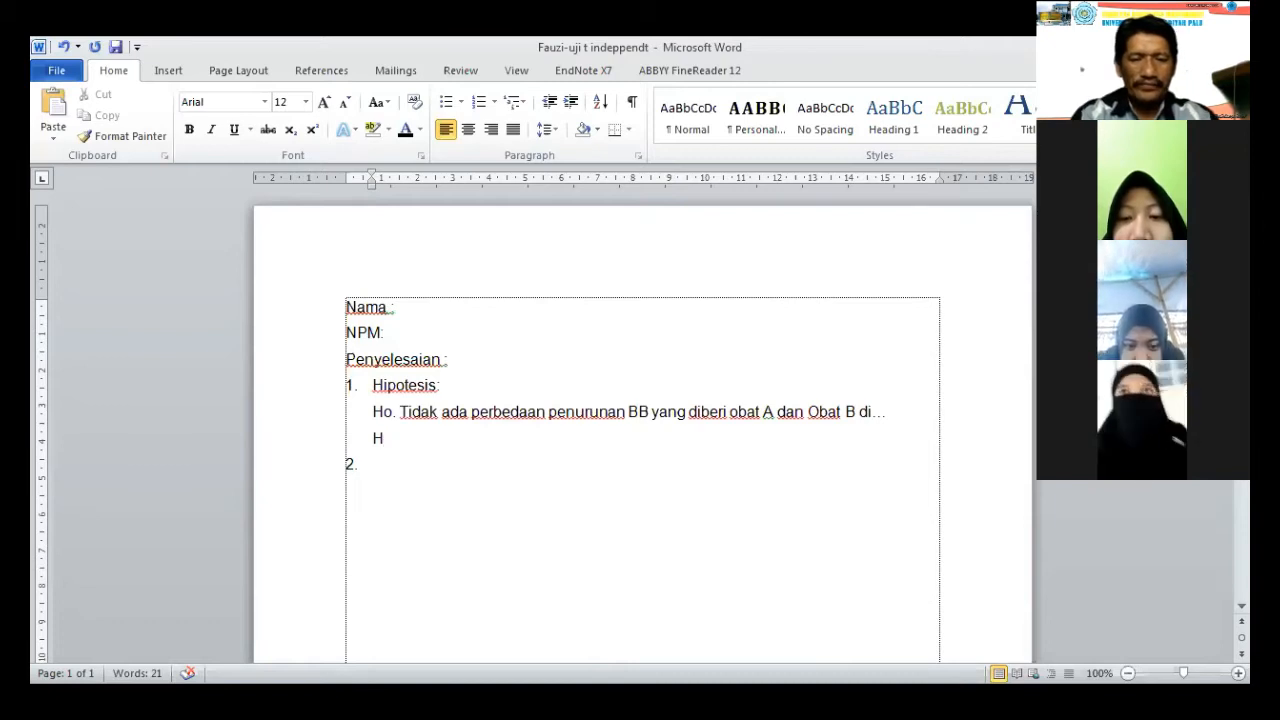
type(". Ada")
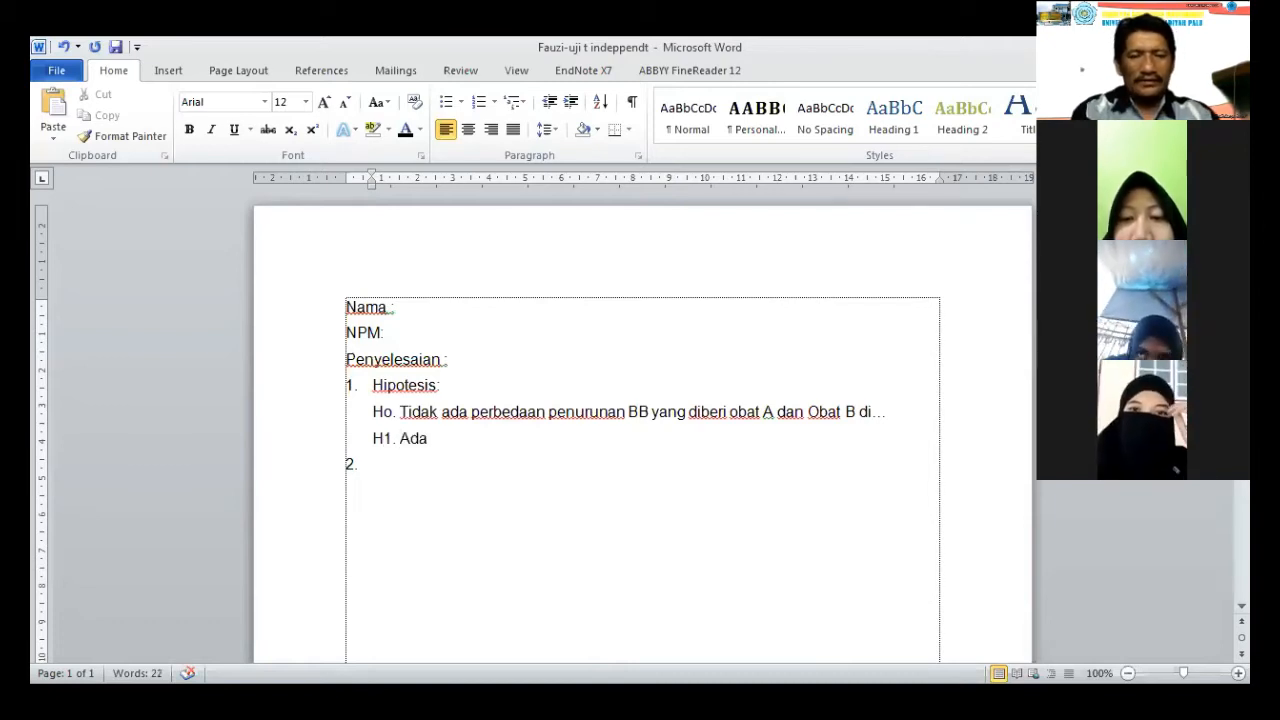
left_click(442, 413)
left_click_drag(471, 414, 887, 421)
left_click(100, 114)
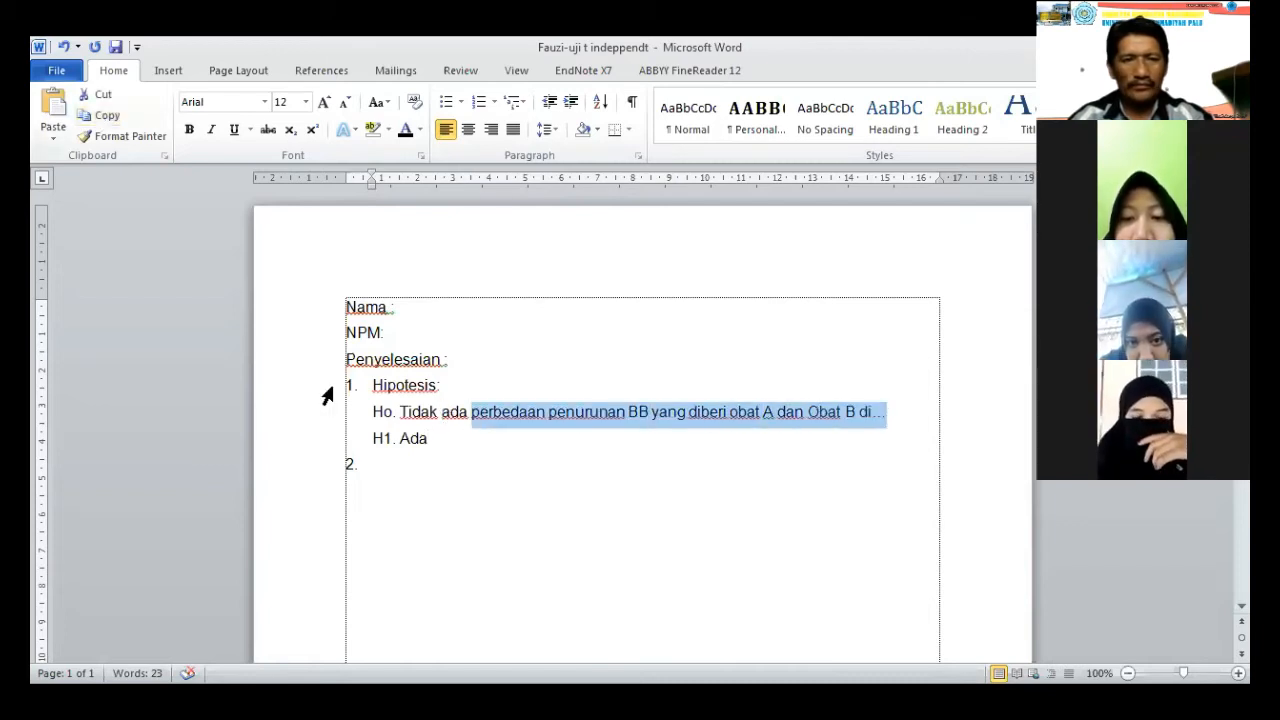
left_click(447, 431)
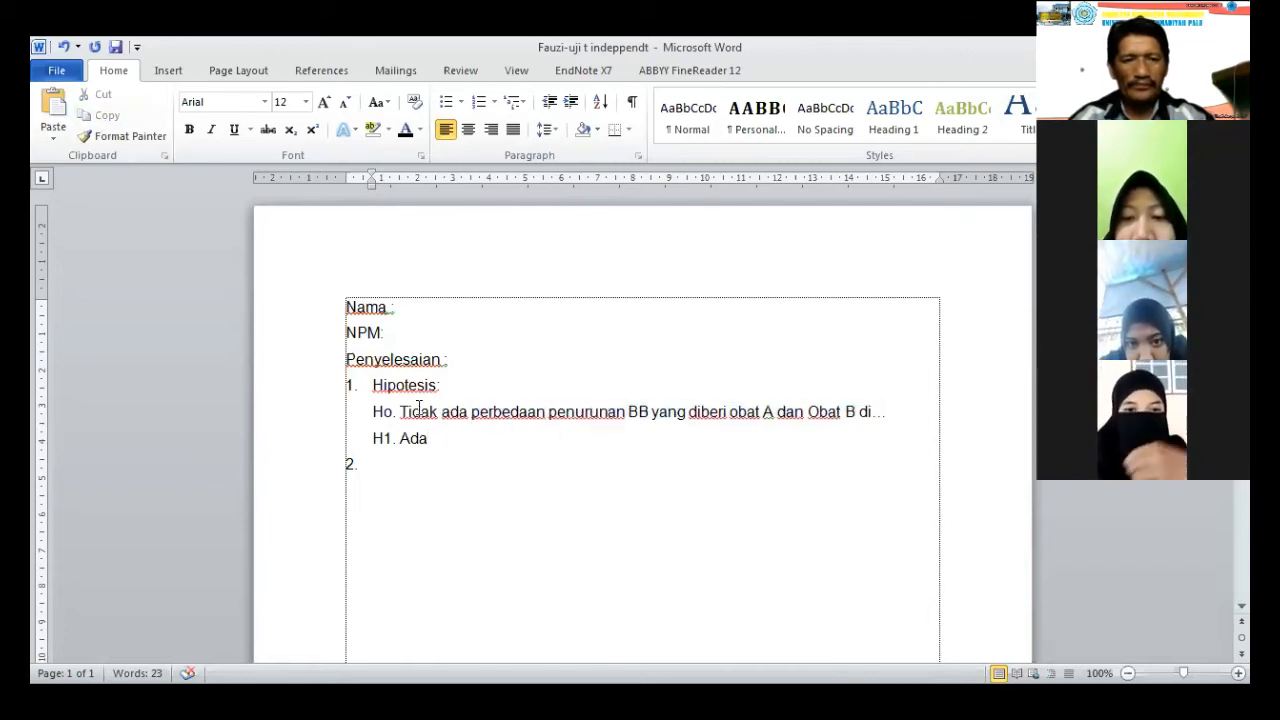
left_click(55, 145)
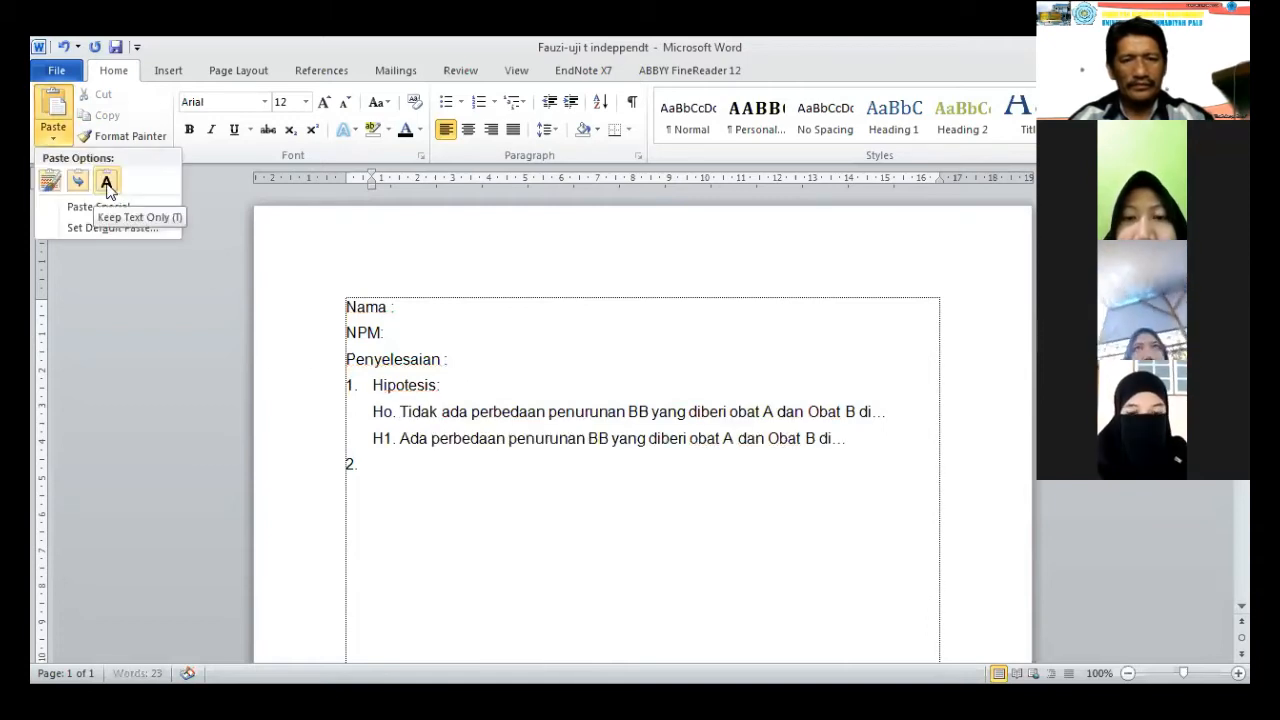
left_click(107, 185)
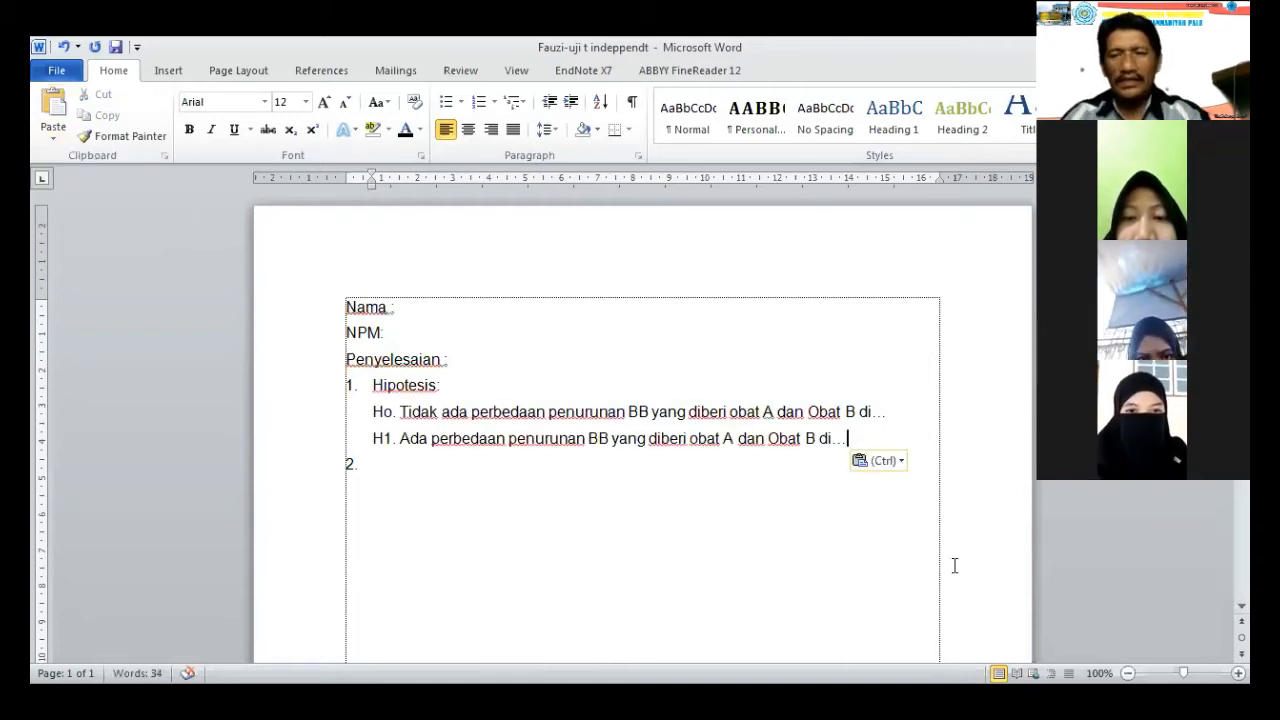